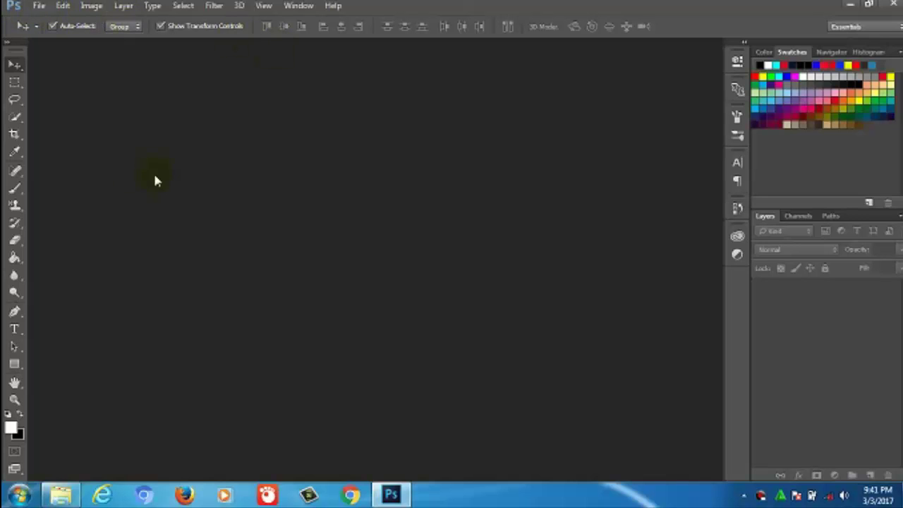
Step: Open the 'sergio ramos' photo from the Downloads folder
click(41, 8)
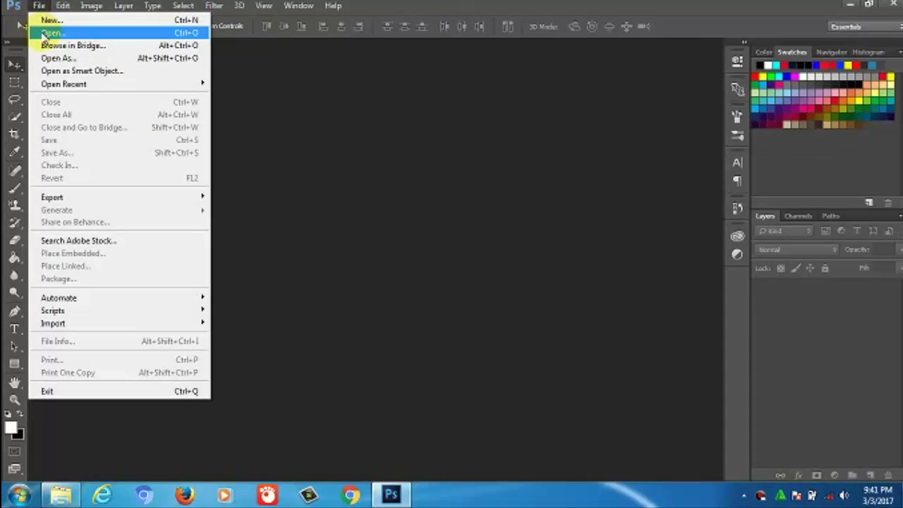
click(43, 33)
double_click(172, 151)
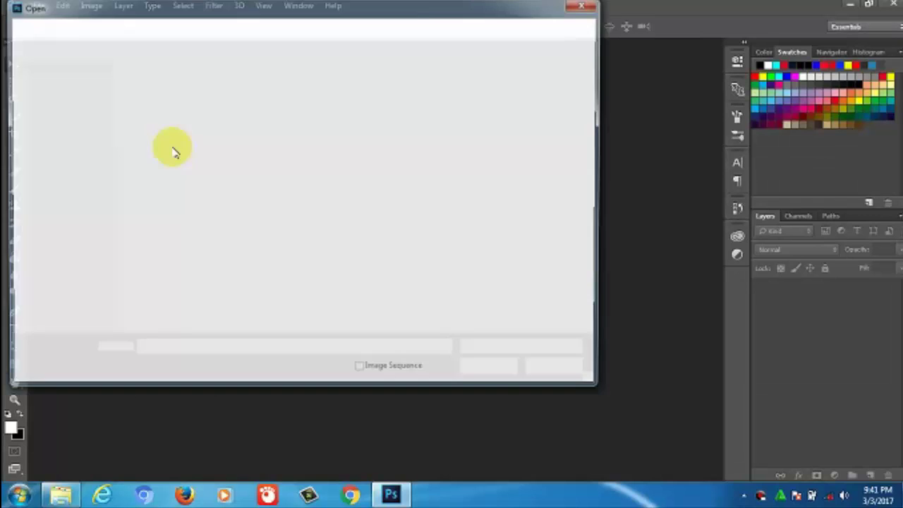
click(390, 190)
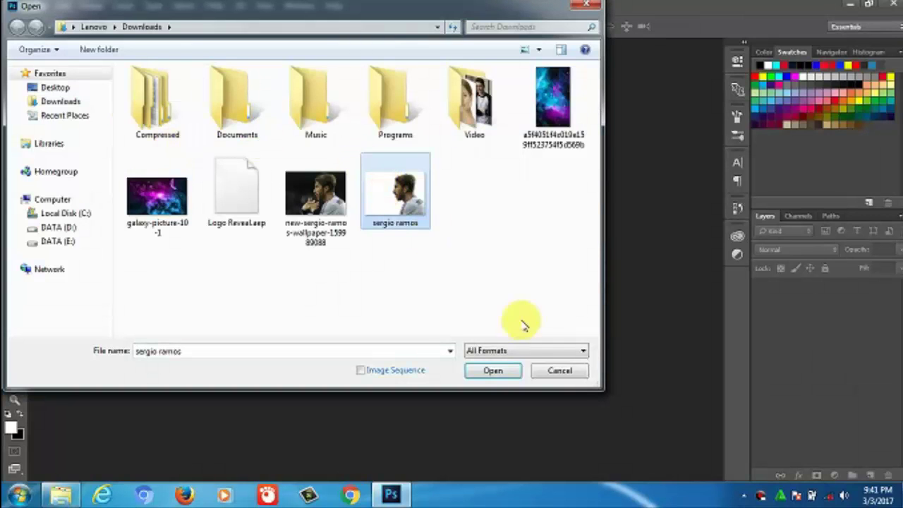
click(494, 372)
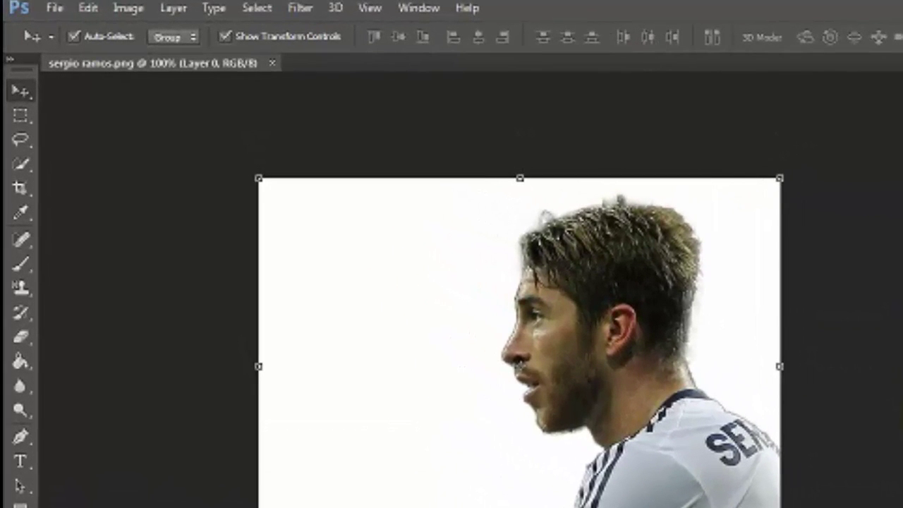
Step: Erase the white background around the player with the Magic Eraser tool
click(23, 338)
click(92, 375)
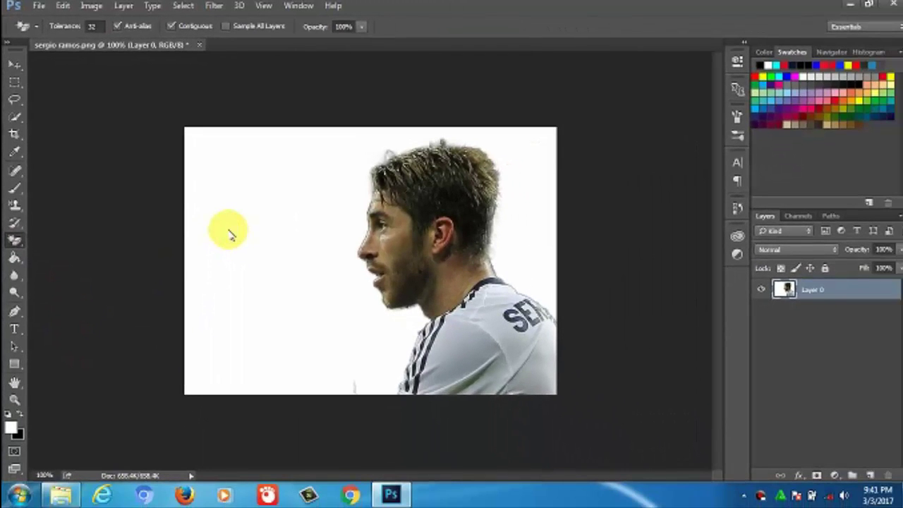
click(231, 233)
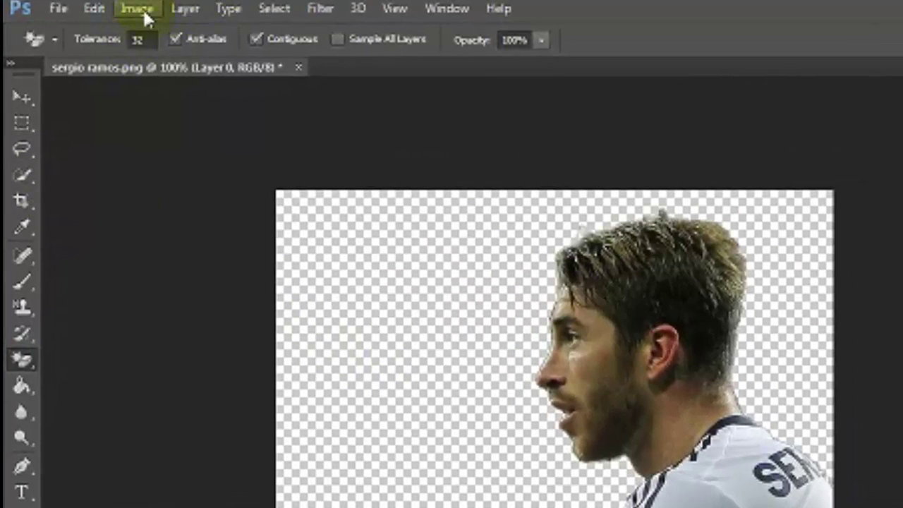
click(143, 10)
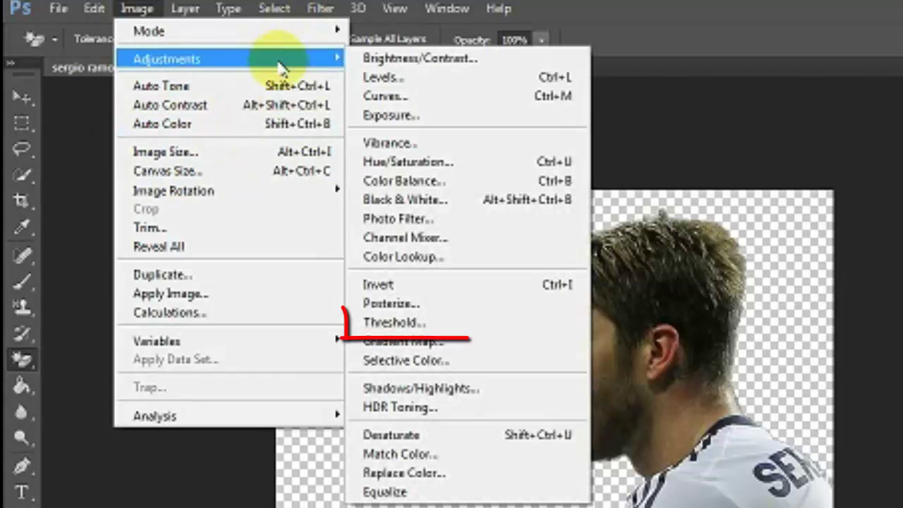
mouse_move(166, 58)
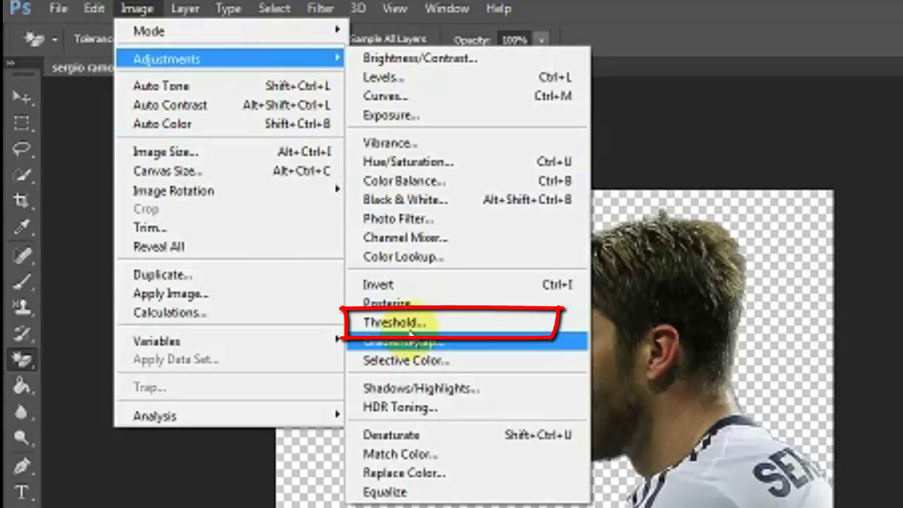
Step: Apply a Threshold adjustment, tuning the level so the player becomes a black-and-white stencil
click(417, 323)
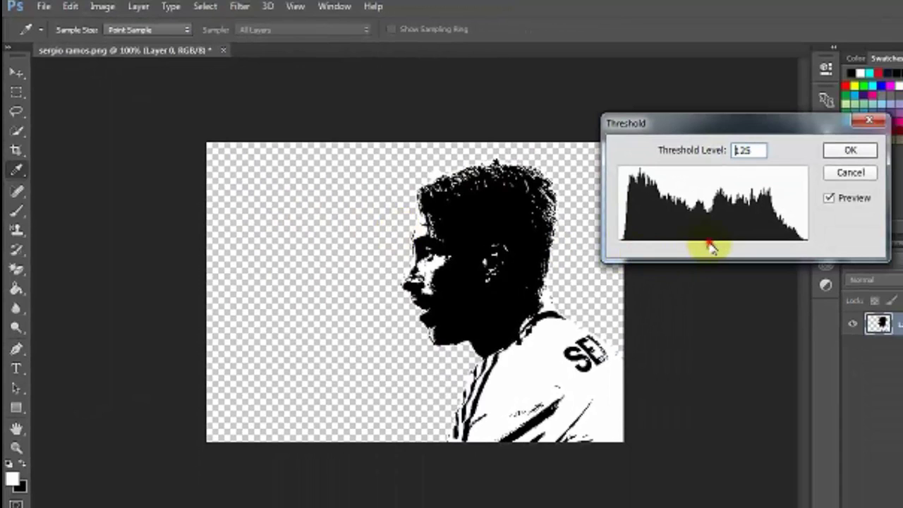
drag(710, 247, 684, 249)
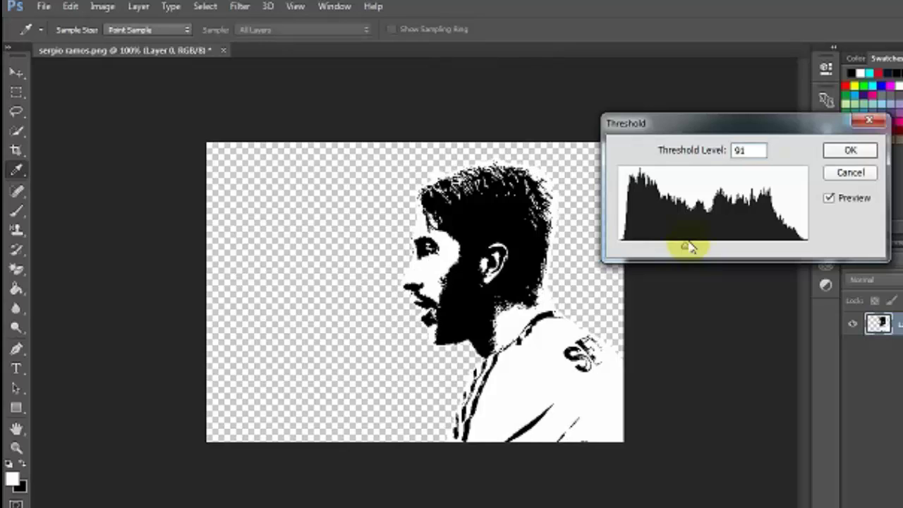
click(851, 152)
key(g)
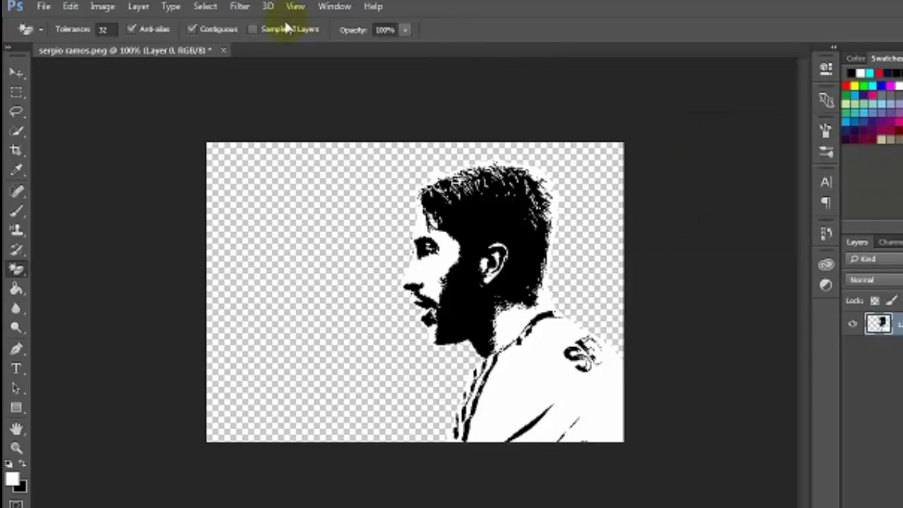
Step: Create a new white 1280 × 820 px, 200 ppi document, then return to the sergio ramos image
click(42, 9)
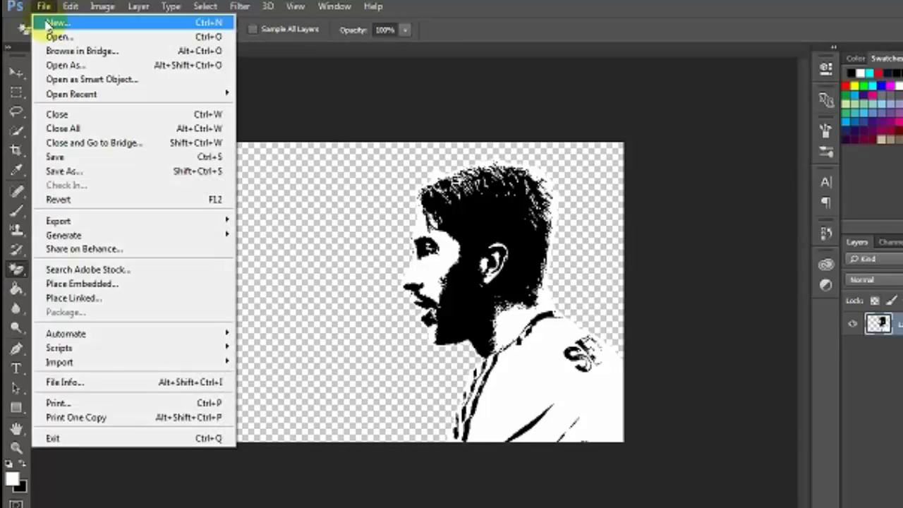
key(Escape)
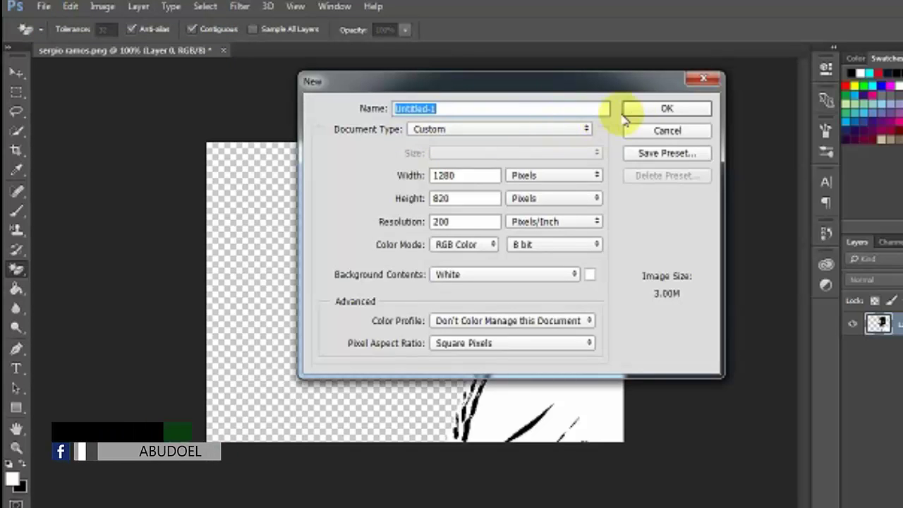
click(638, 110)
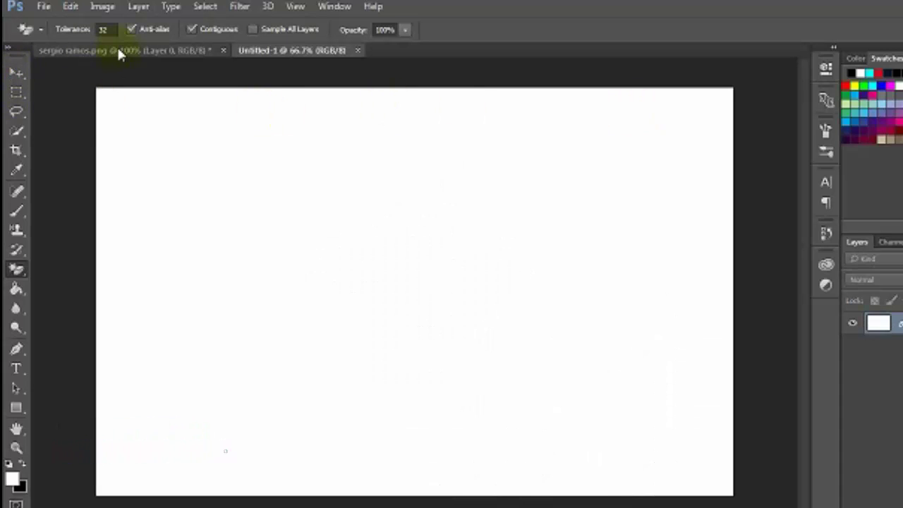
click(118, 49)
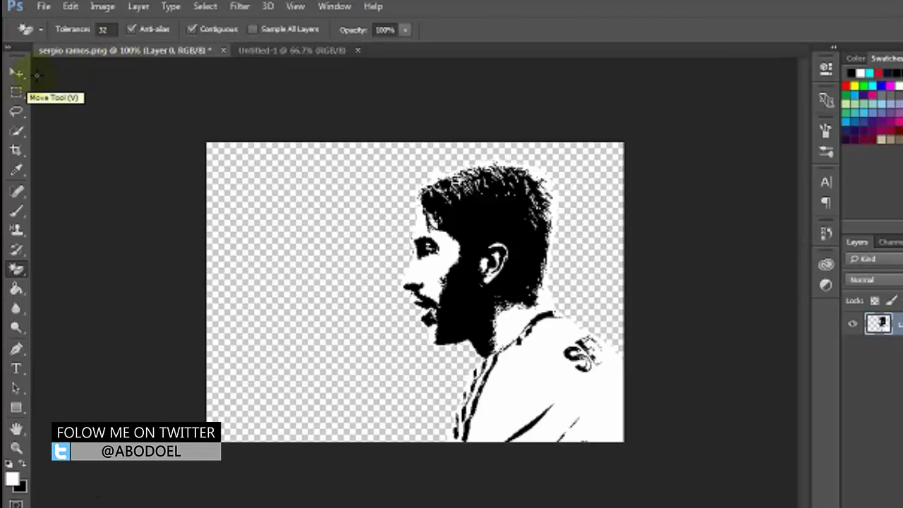
click(201, 7)
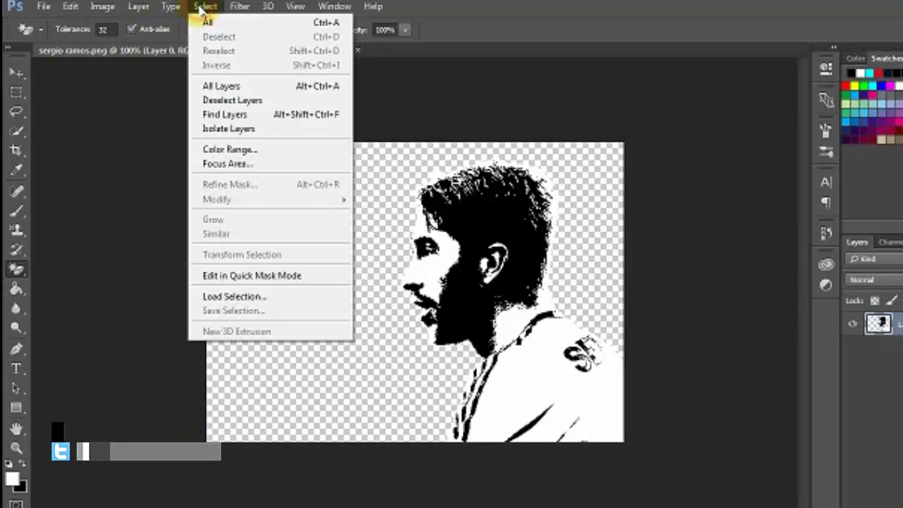
click(252, 150)
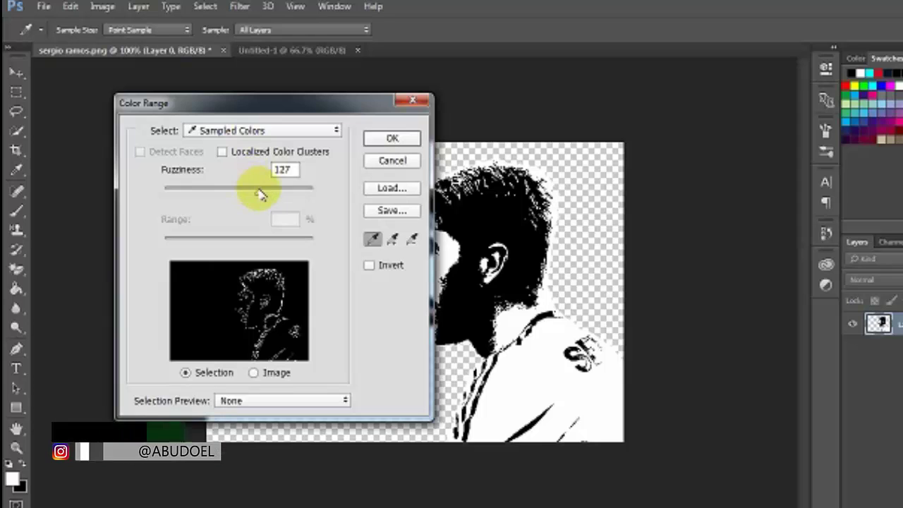
click(258, 190)
drag(258, 191, 209, 194)
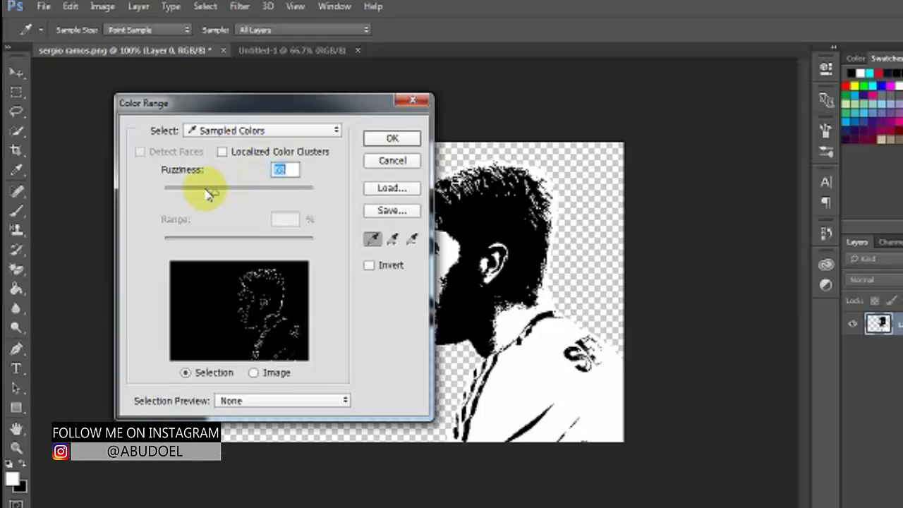
drag(201, 189, 196, 193)
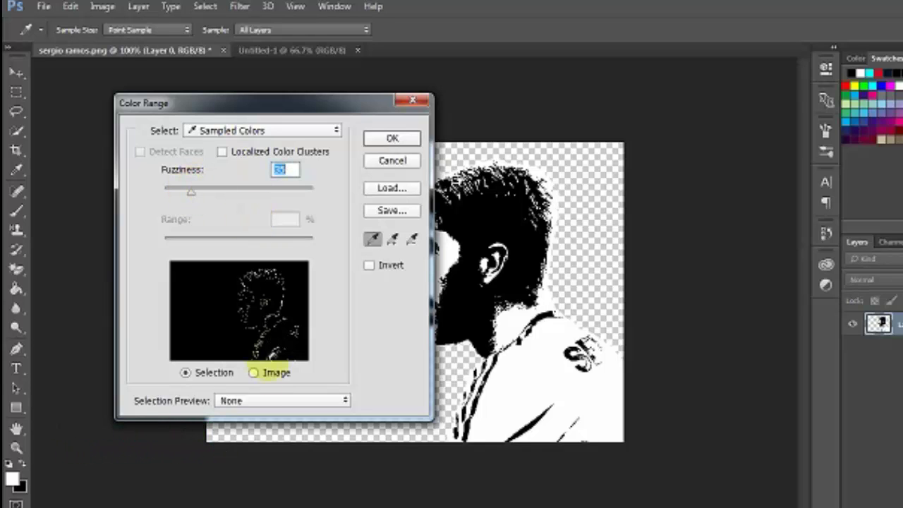
click(253, 373)
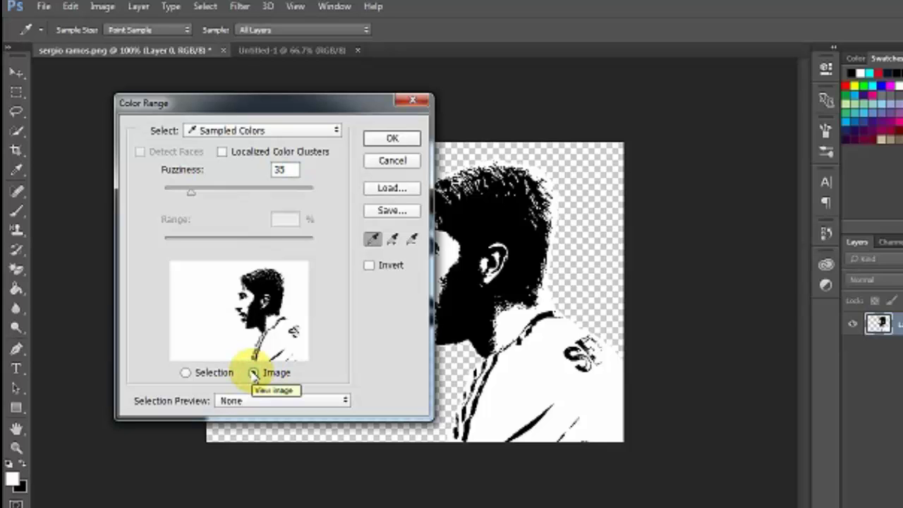
drag(189, 190, 194, 194)
key(Down)
key(Down)
key(Down)
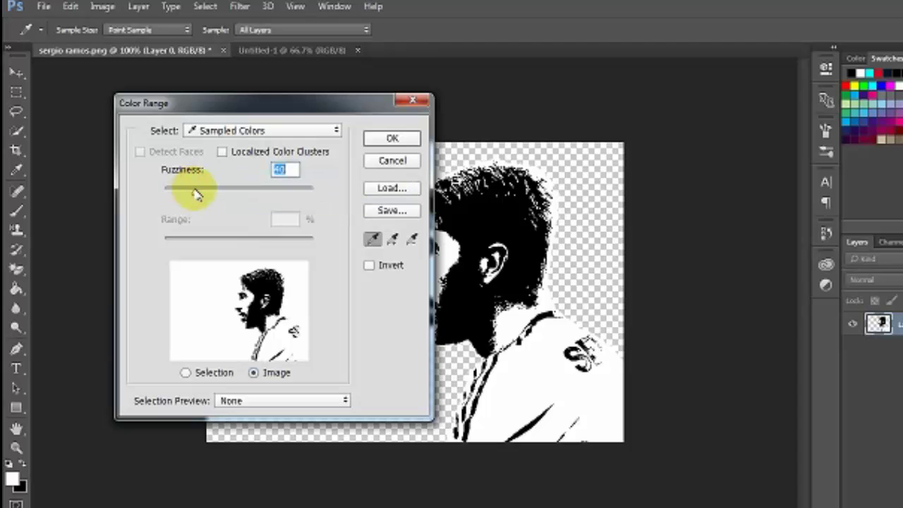
click(182, 373)
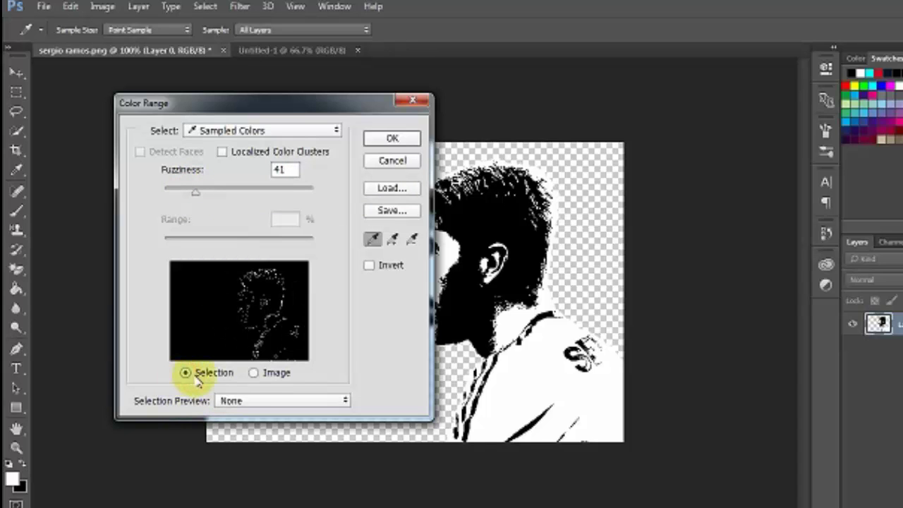
click(254, 373)
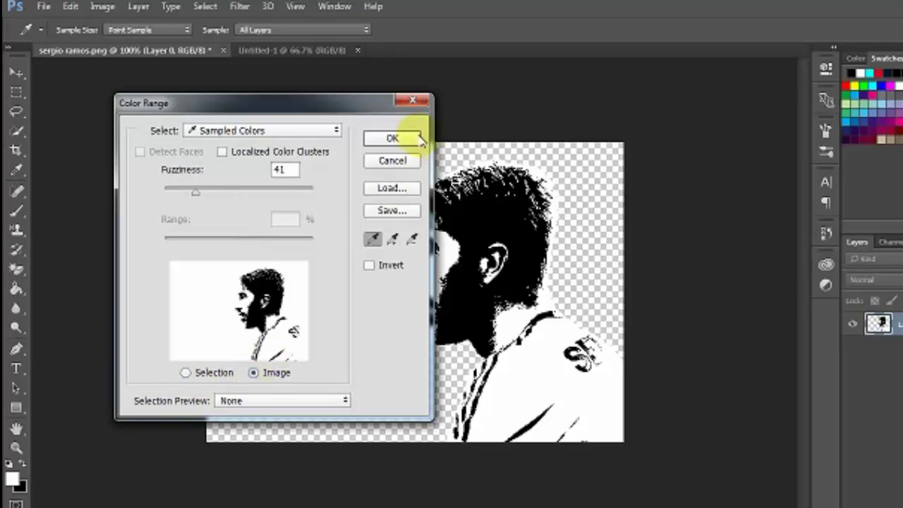
click(392, 138)
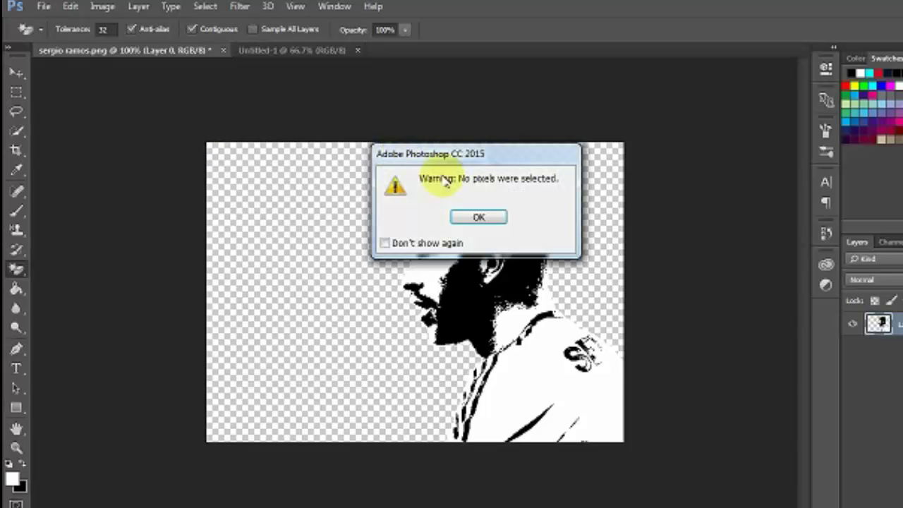
click(462, 219)
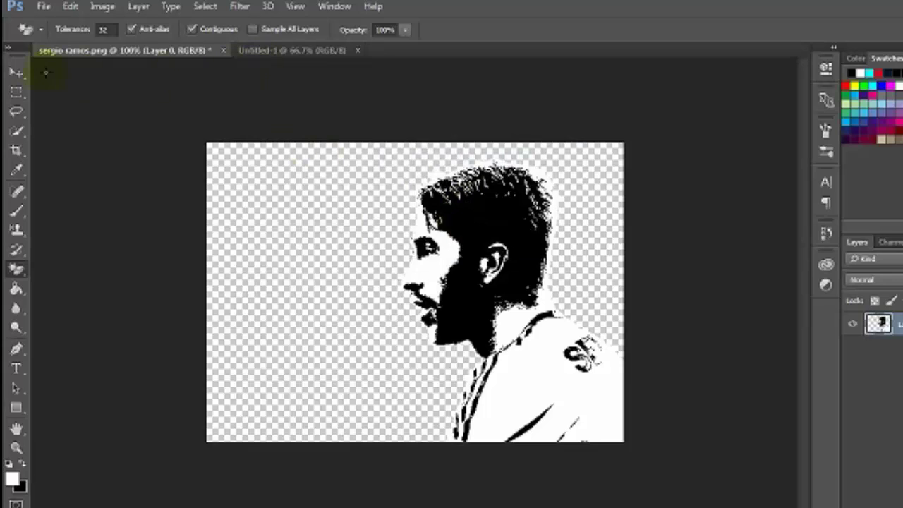
Step: Move the player stencil into the Untitled-1 document with the Move tool
click(19, 71)
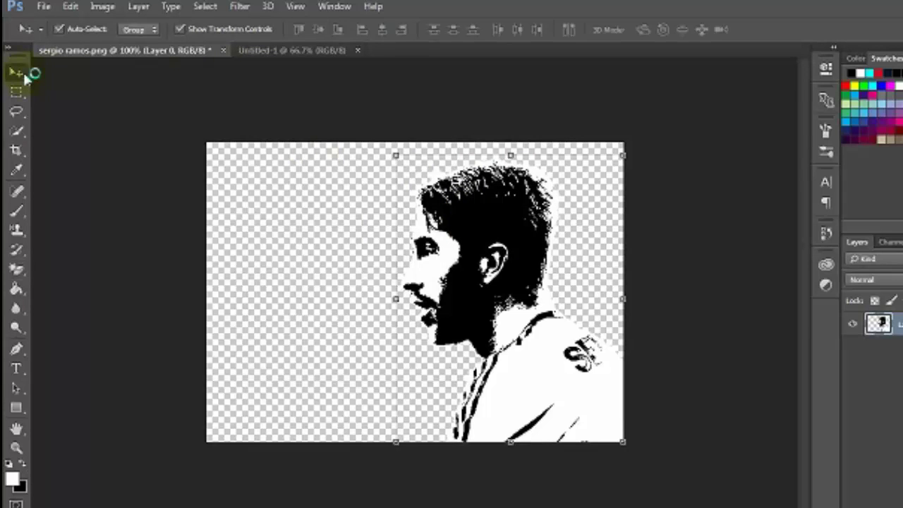
click(345, 93)
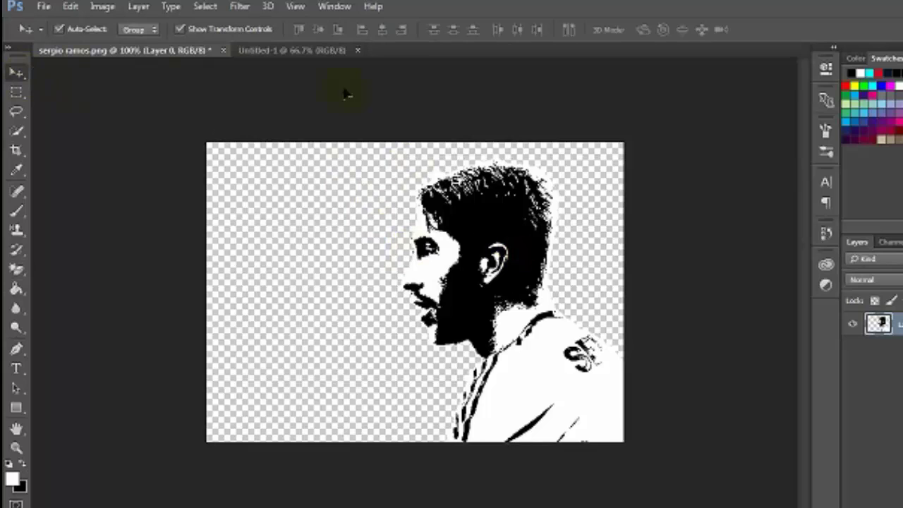
click(321, 52)
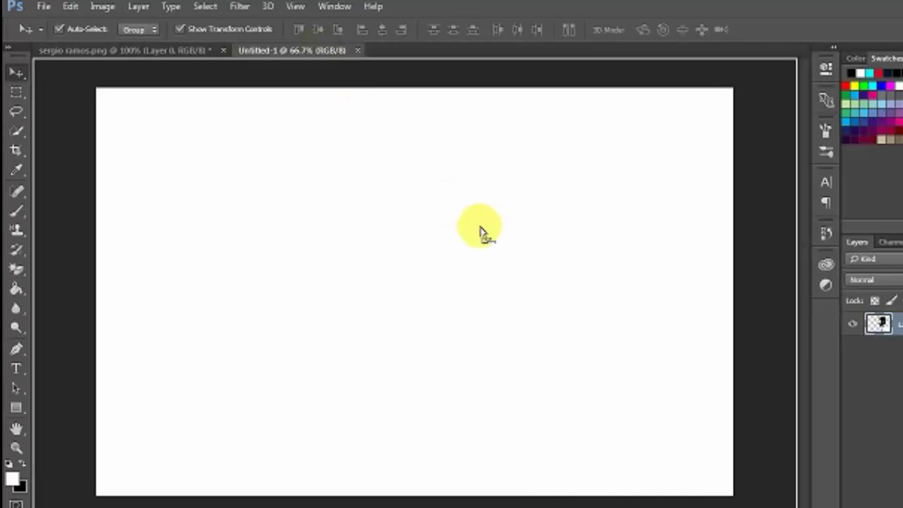
drag(480, 229, 478, 224)
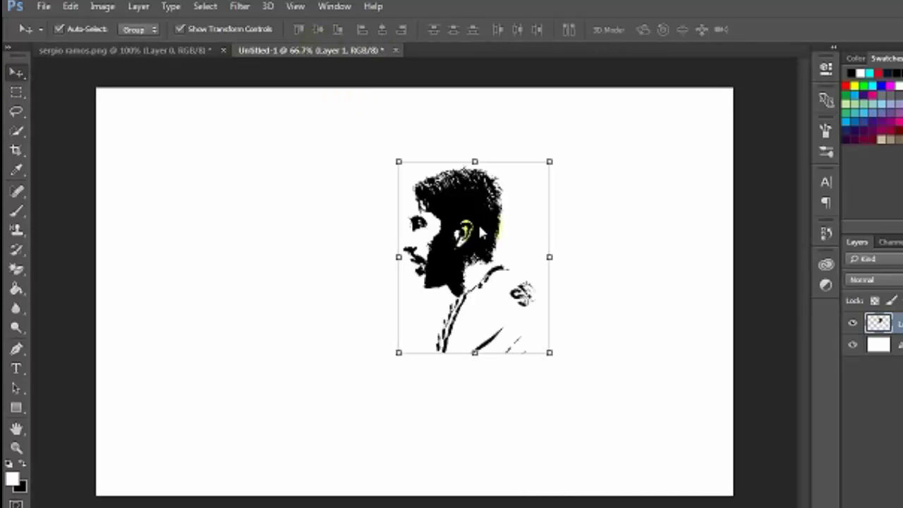
Step: Free Transform the silhouette larger and wider so it fills the canvas's right half
click(548, 352)
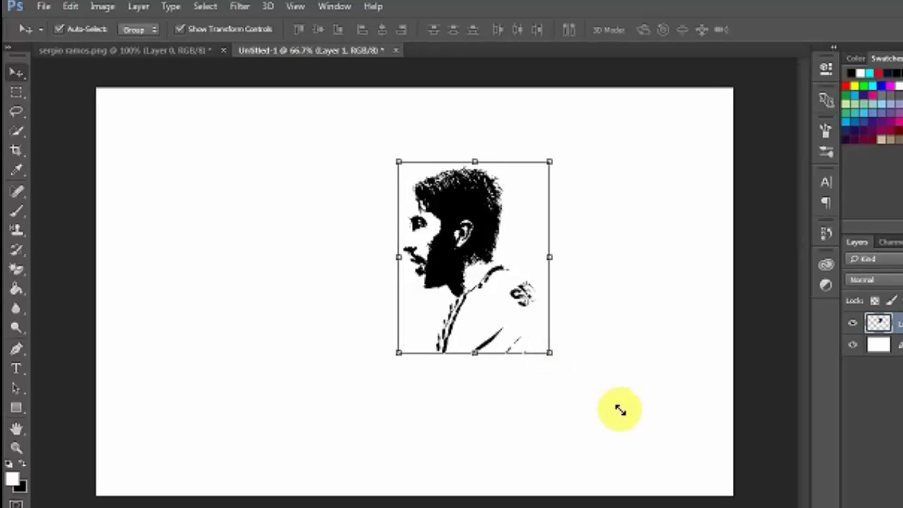
mouse_move(550, 352)
mouse_down()
mouse_move(718, 471)
mouse_move(728, 492)
mouse_up()
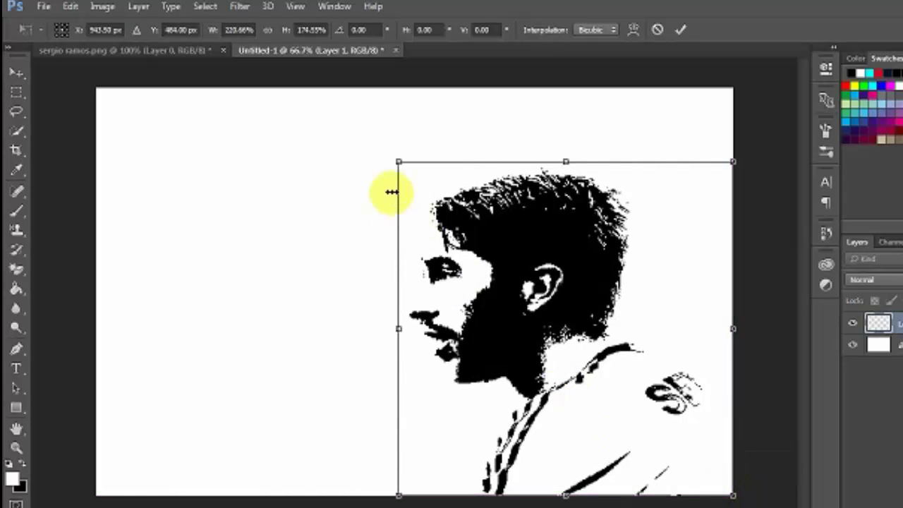
mouse_move(399, 328)
mouse_down()
mouse_move(209, 329)
mouse_move(430, 332)
mouse_up()
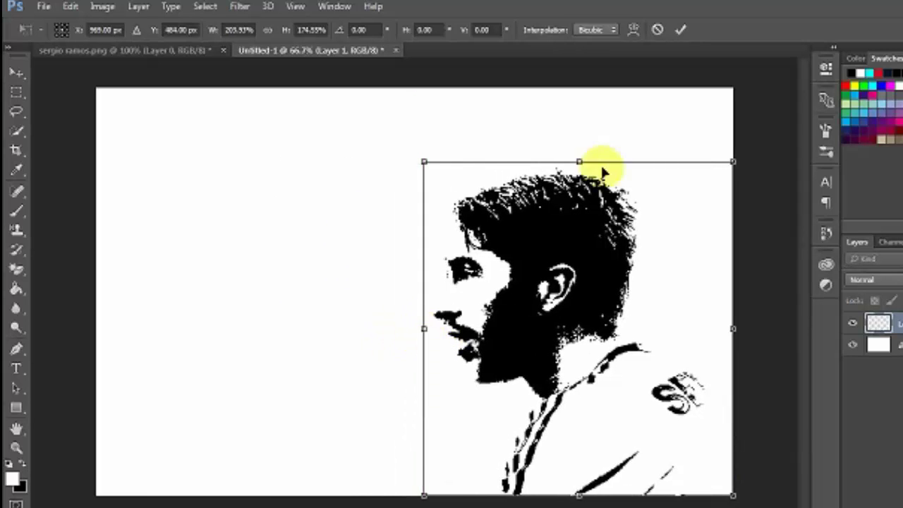
click(681, 30)
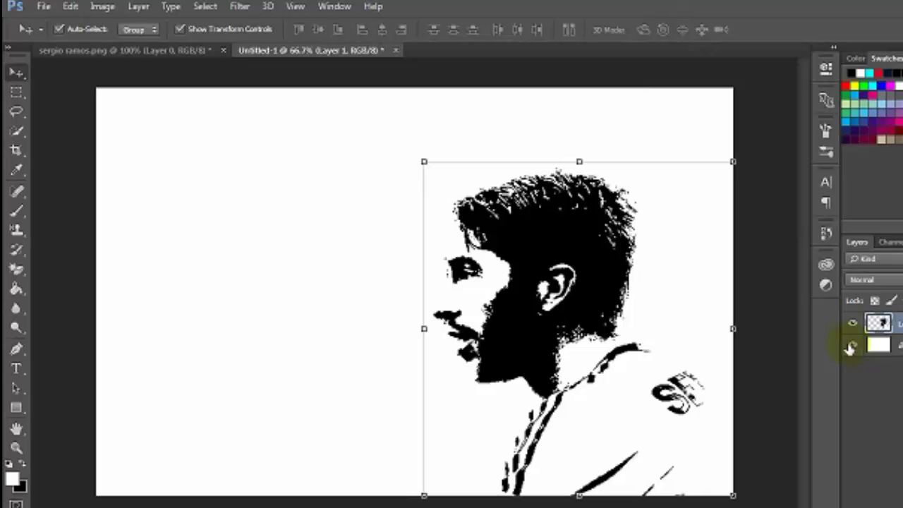
Step: Open the galaxy JPG image as its own document
click(43, 8)
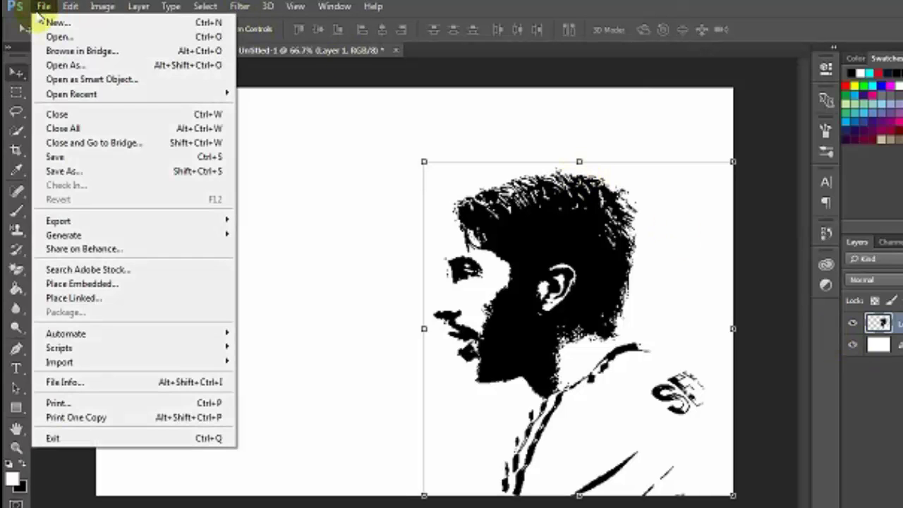
click(46, 35)
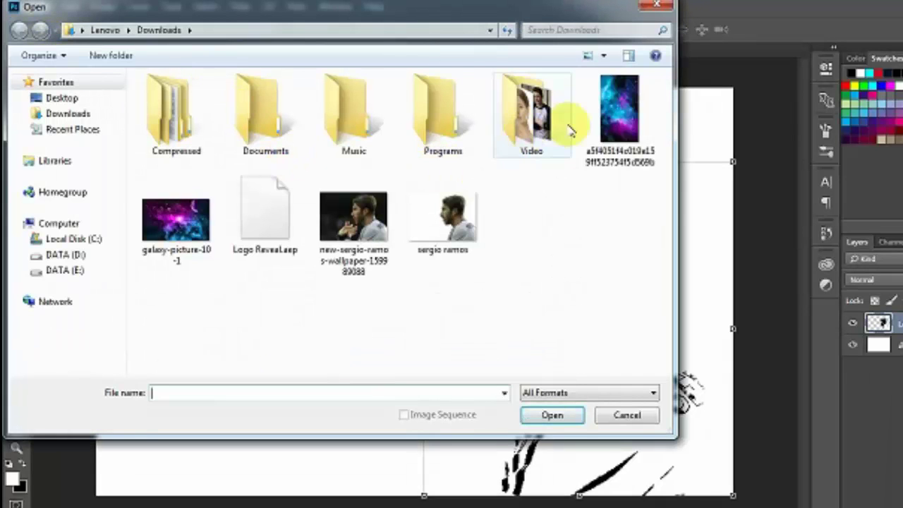
click(618, 126)
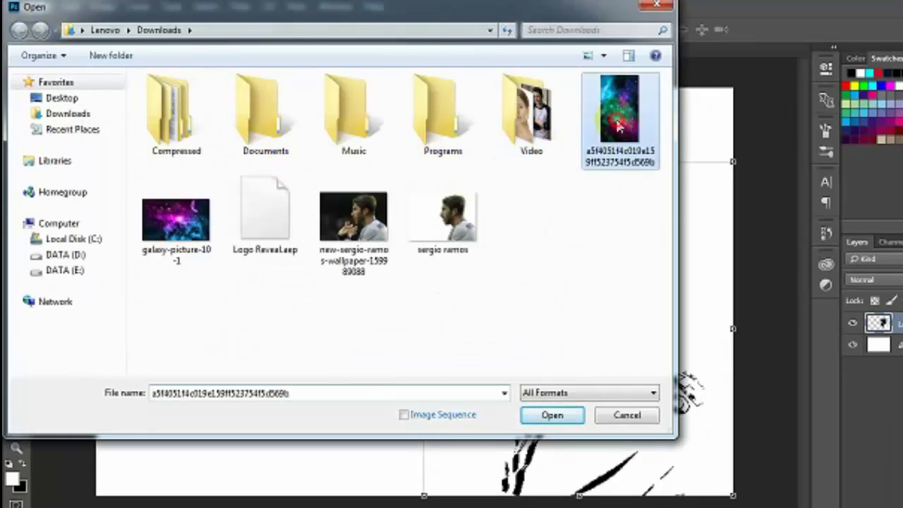
click(552, 416)
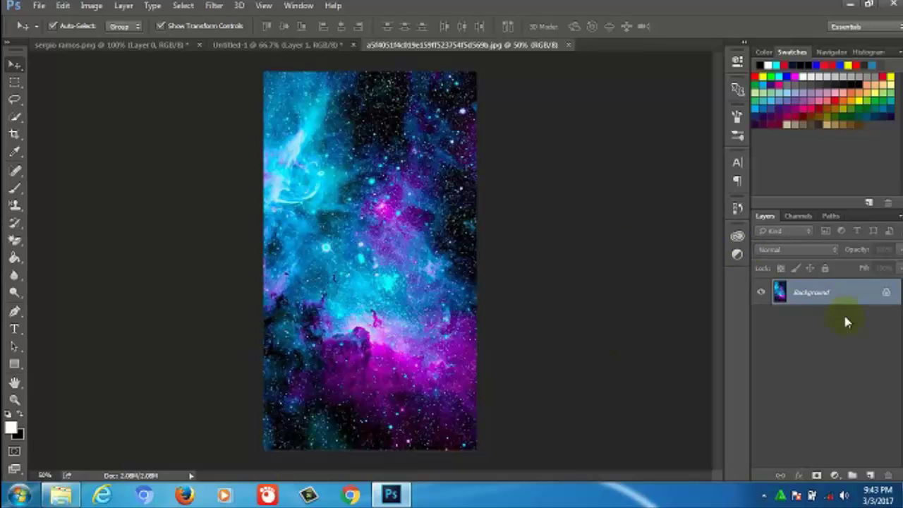
Step: Convert the galaxy's locked Background into an editable Layer 0
click(847, 292)
double_click(846, 292)
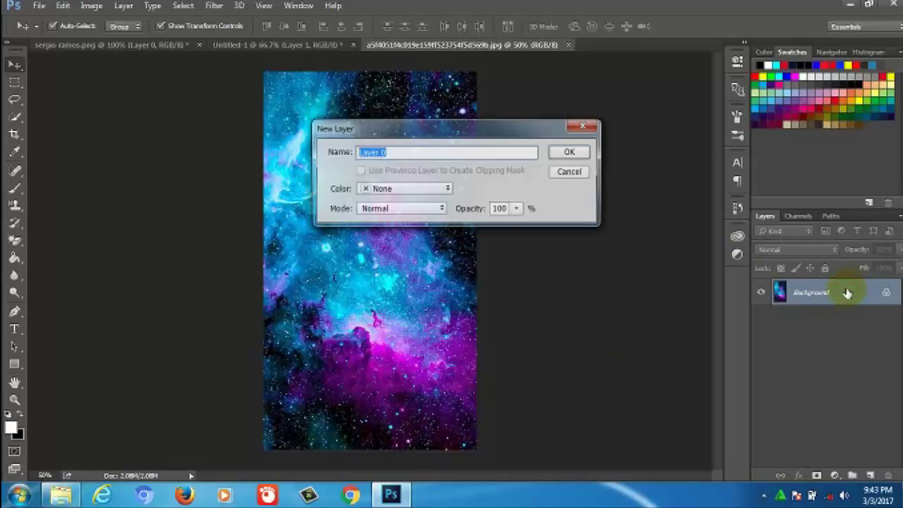
click(572, 153)
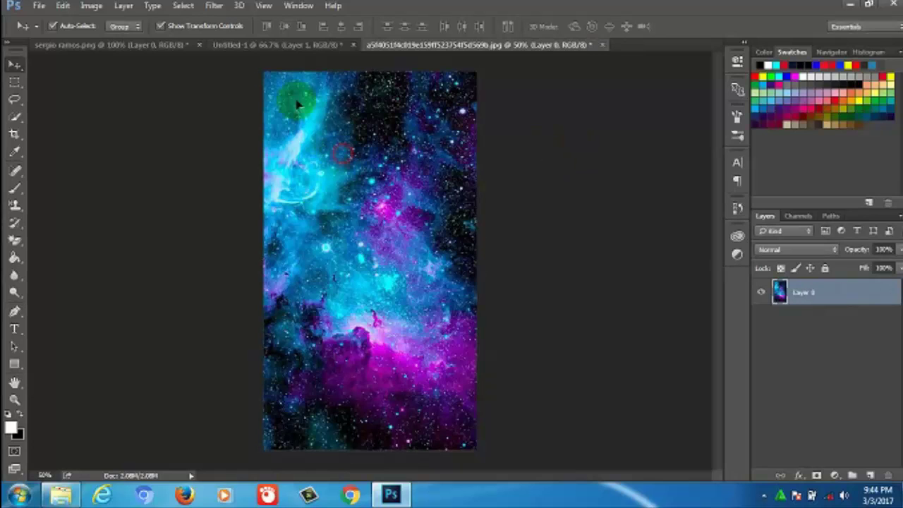
mouse_move(345, 157)
mouse_down()
mouse_move(289, 51)
mouse_move(499, 149)
mouse_up()
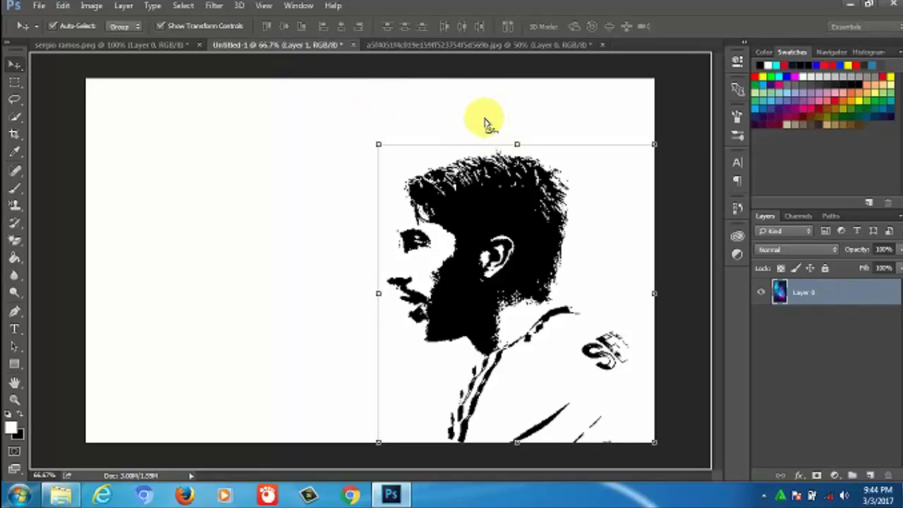
Step: Drop the galaxy into Untitled-1 as Layer 2 and stretch it over the silhouette
drag(502, 149, 471, 115)
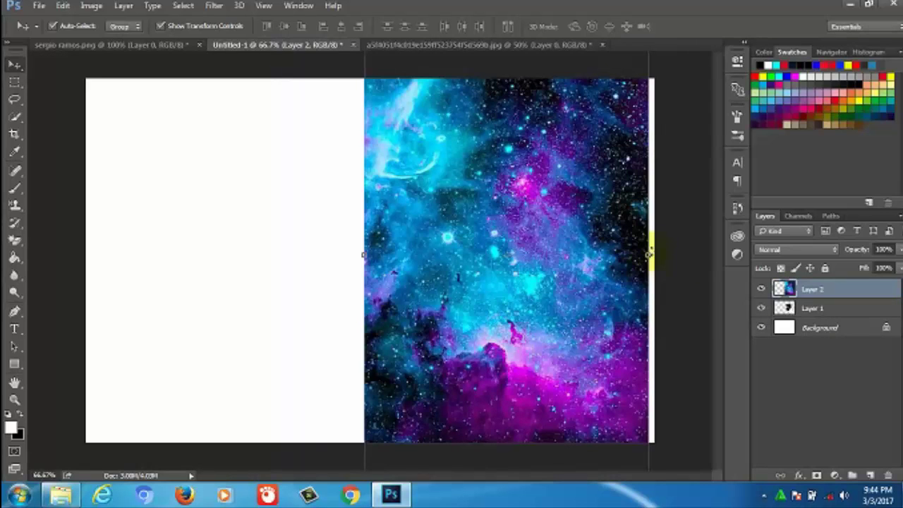
drag(649, 255, 666, 254)
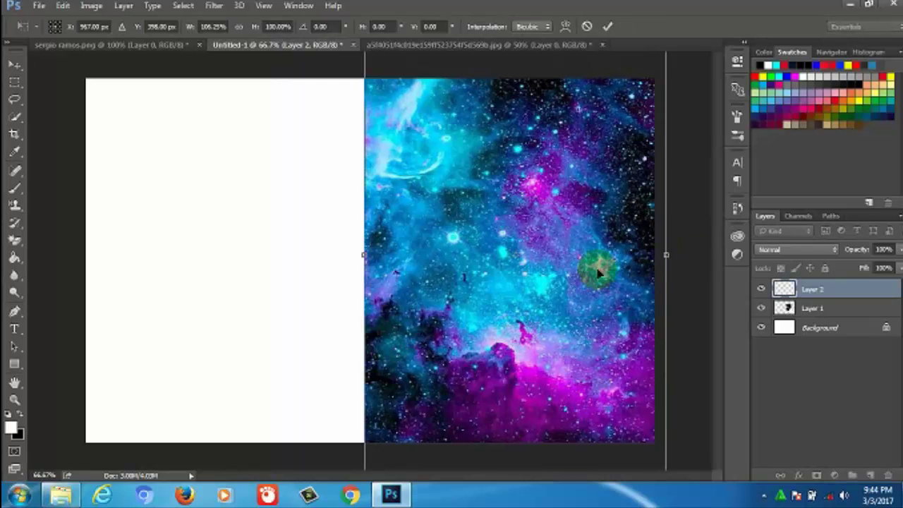
click(365, 259)
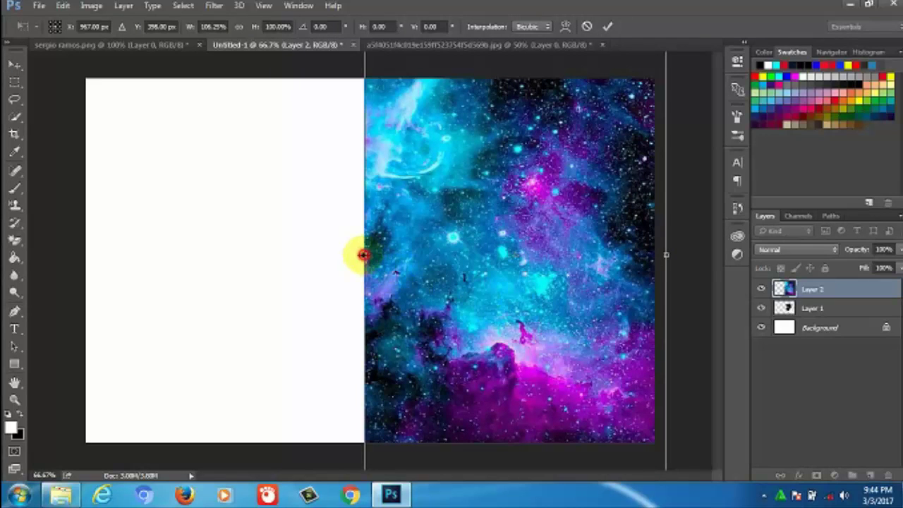
drag(362, 255, 358, 255)
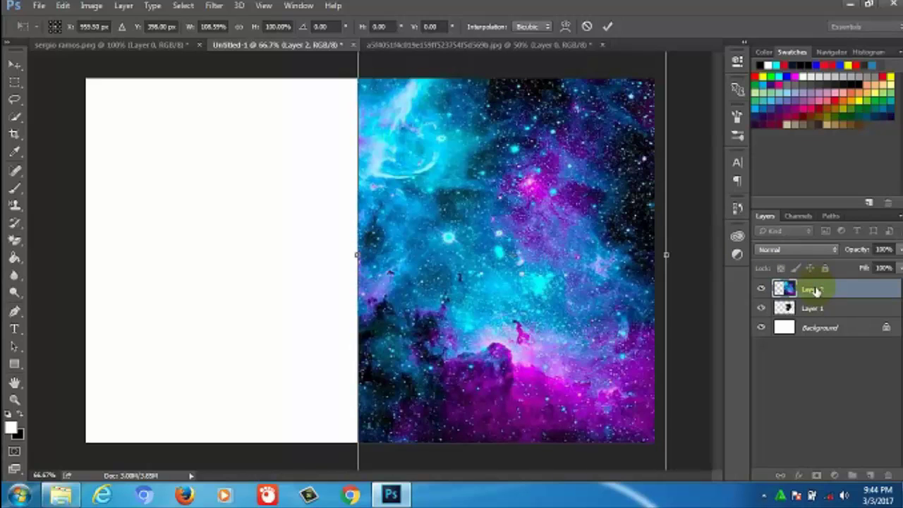
click(606, 27)
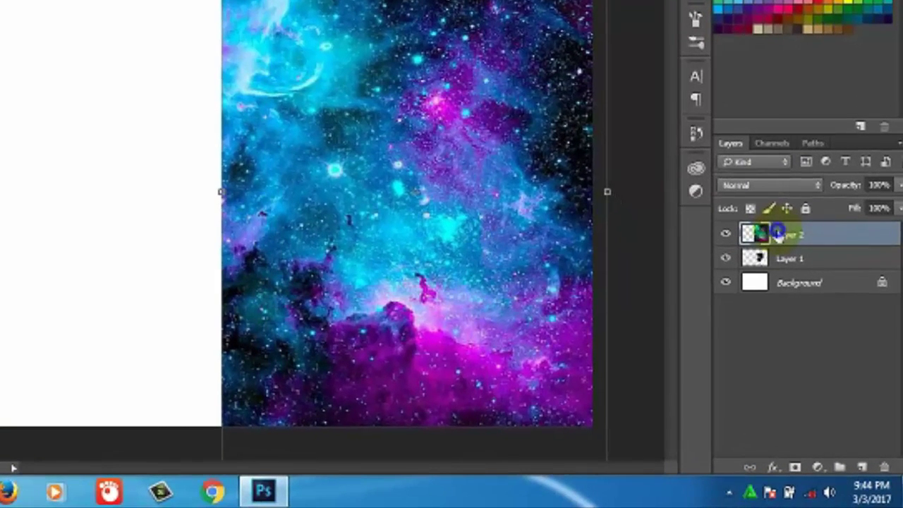
Step: Clip the galaxy layer to the silhouette and set its blend mode to Screen
right_click(801, 290)
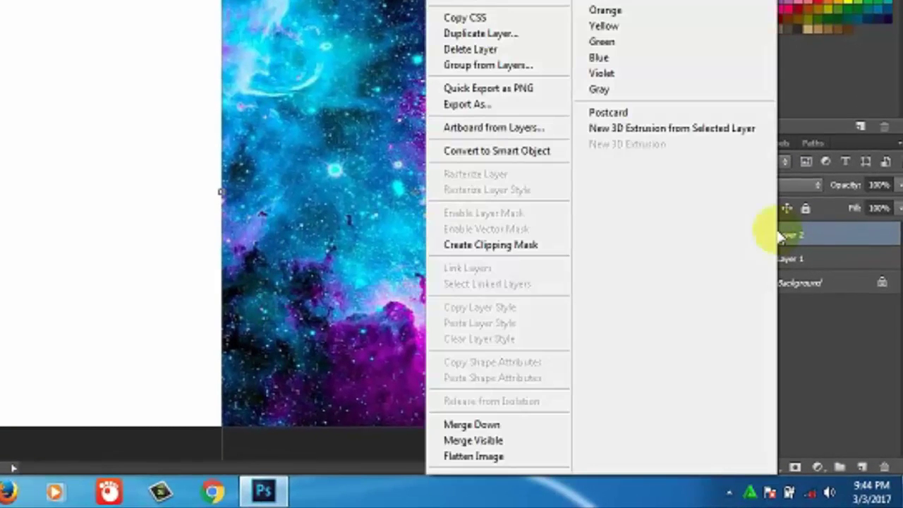
click(516, 250)
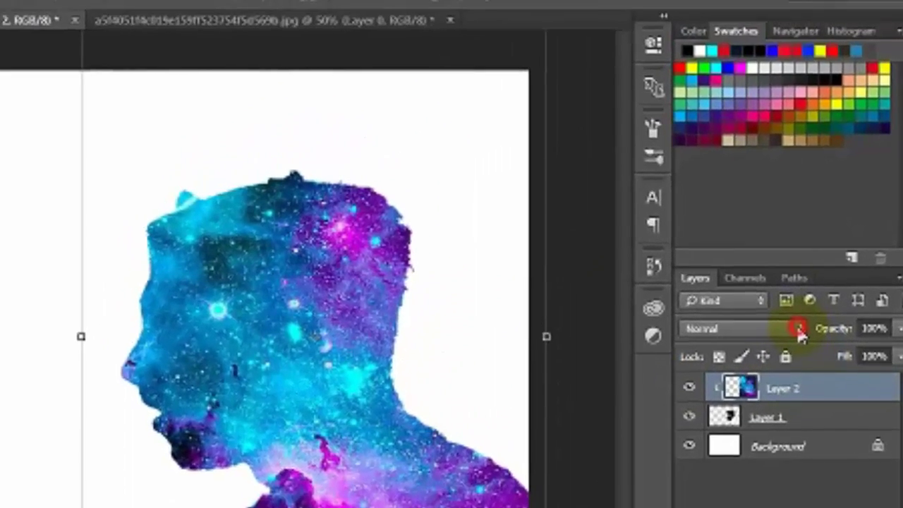
click(815, 185)
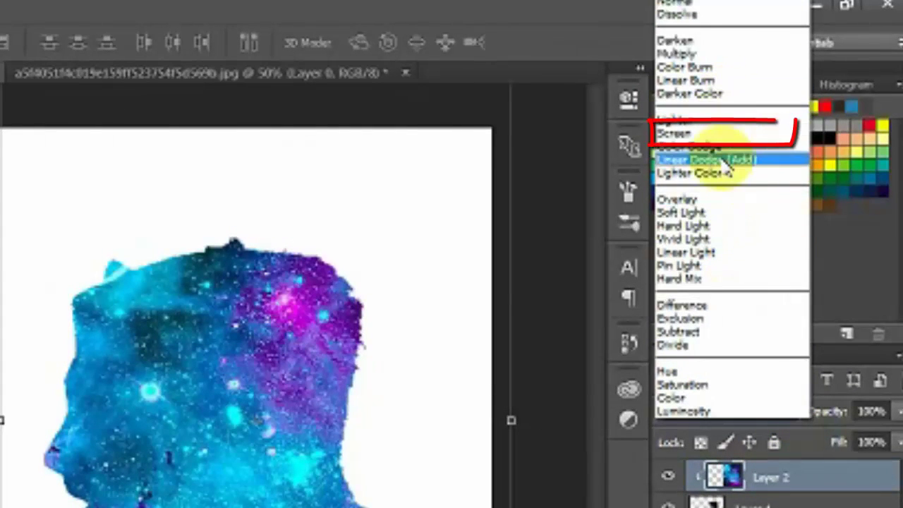
click(684, 131)
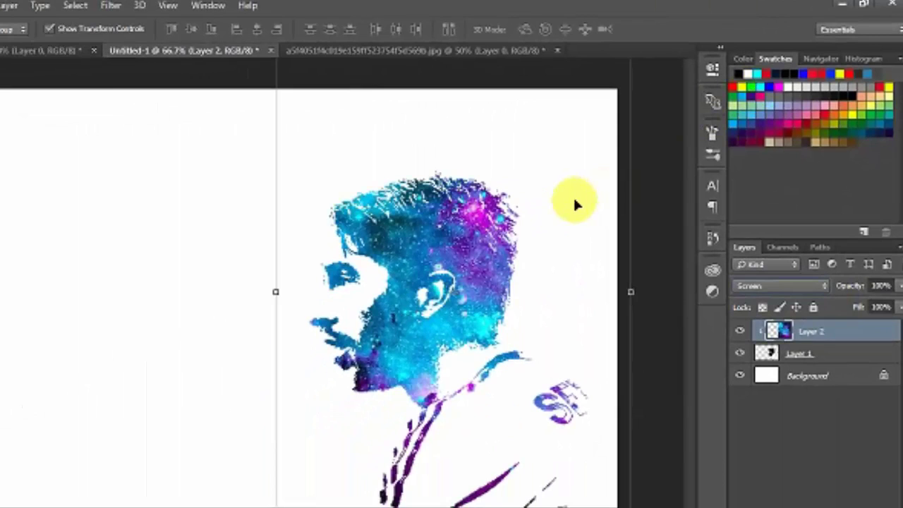
Step: Select the silhouette and galaxy layers, then deselect them and clear the layer selection
drag(573, 200, 575, 190)
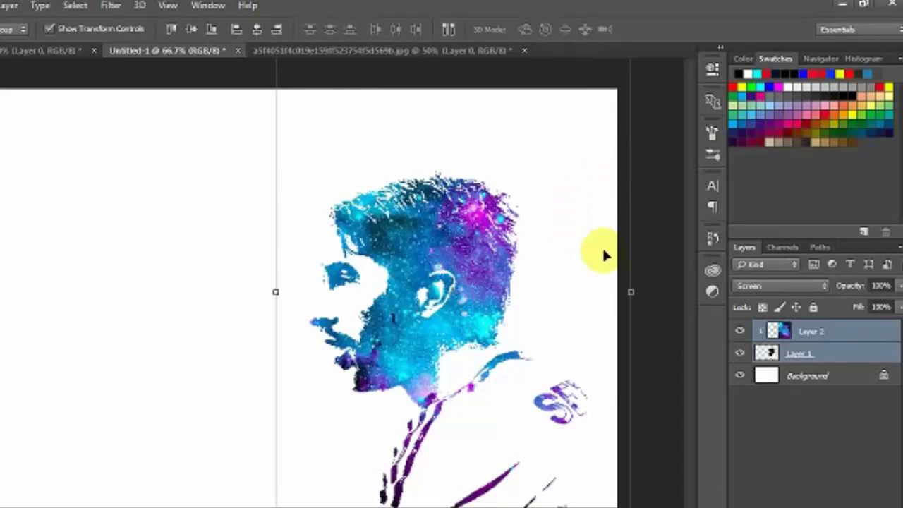
click(432, 262)
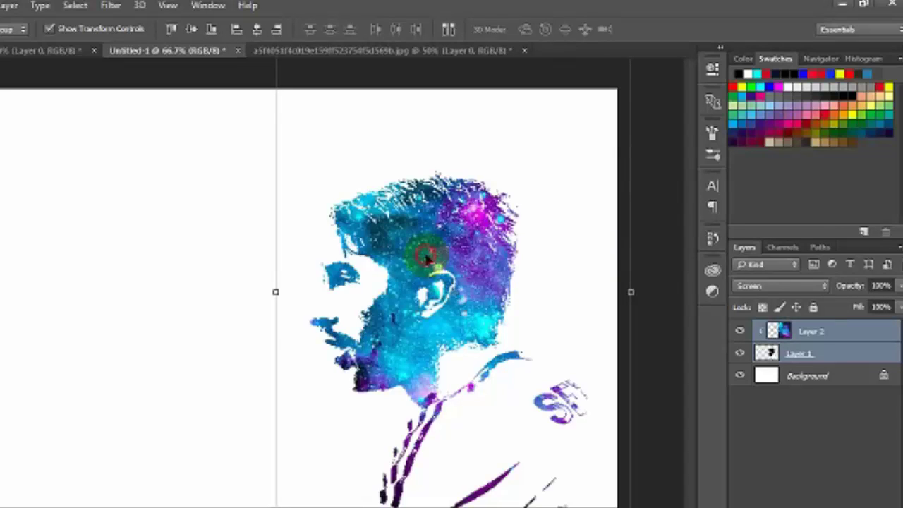
click(802, 421)
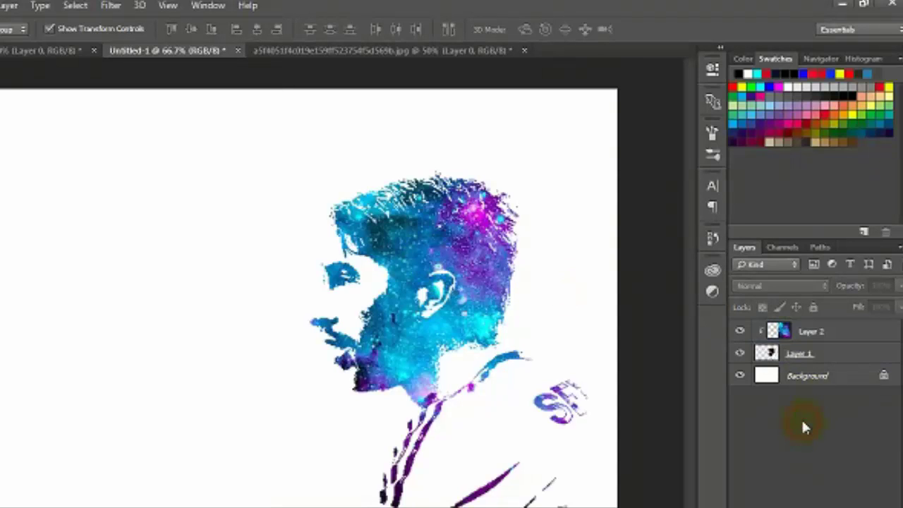
click(808, 333)
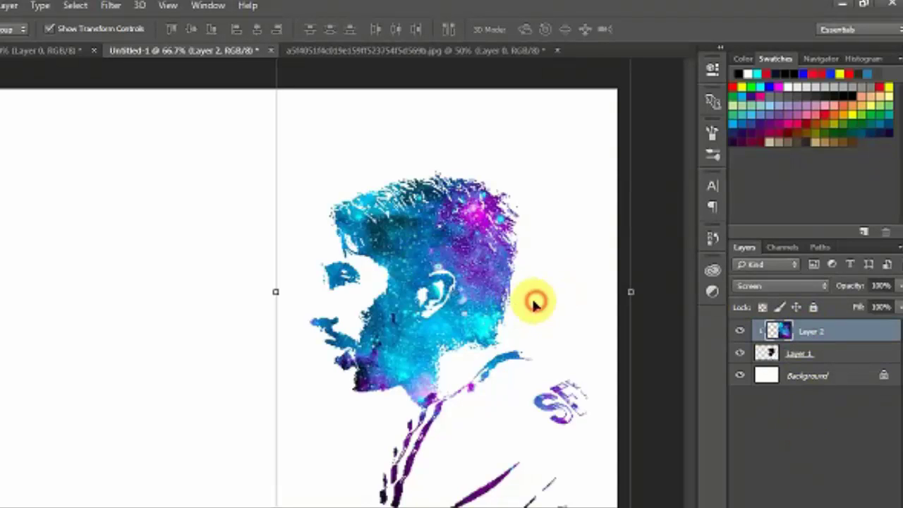
drag(534, 302, 533, 332)
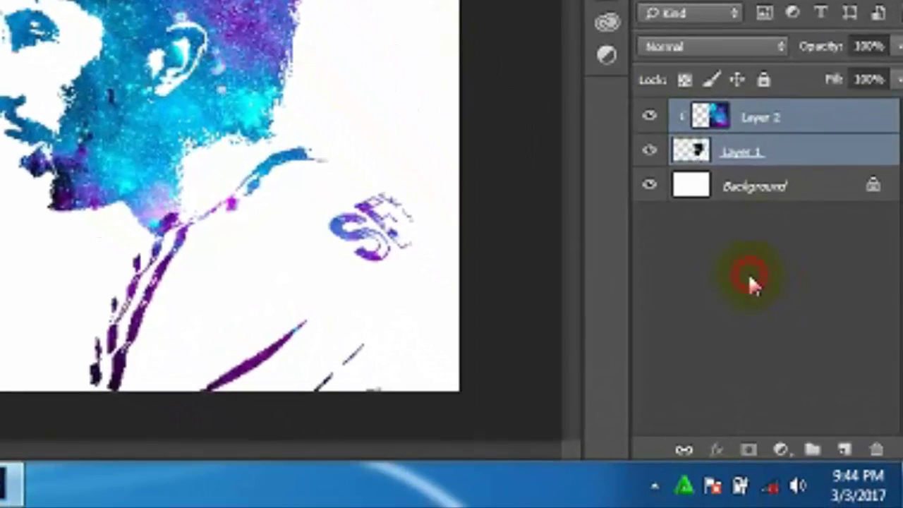
click(750, 278)
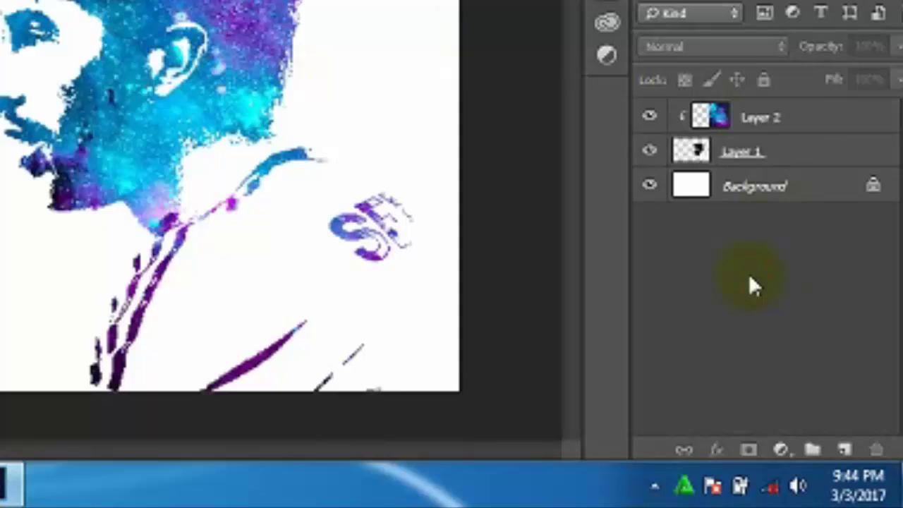
Step: Add a Solid Color fill layer above the Background in near-white #fefafa
click(756, 194)
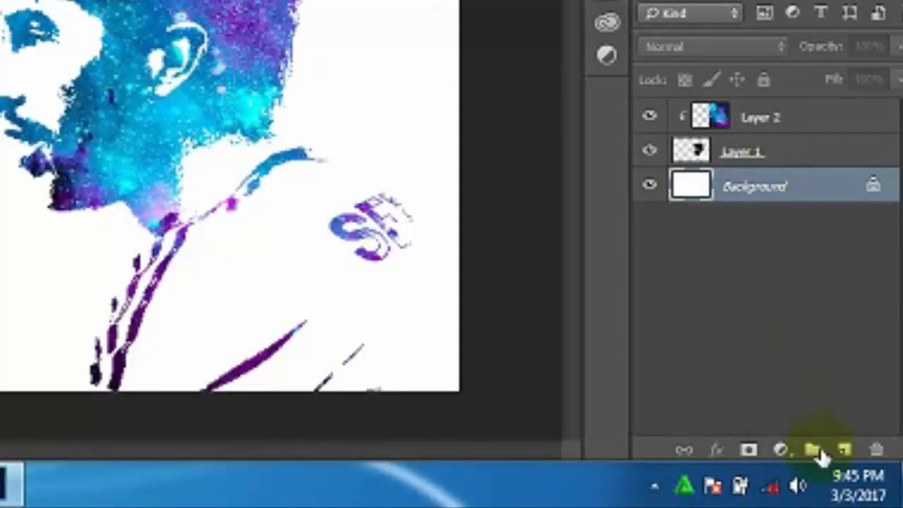
click(845, 451)
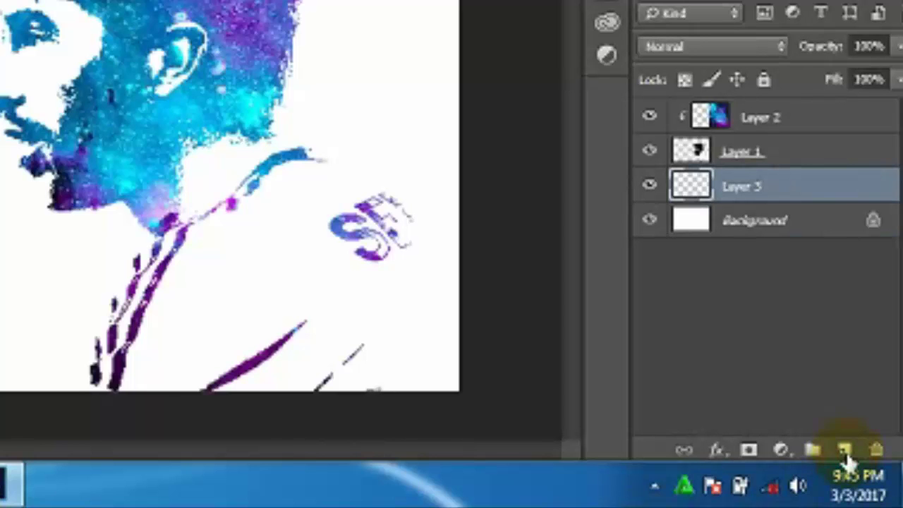
click(779, 451)
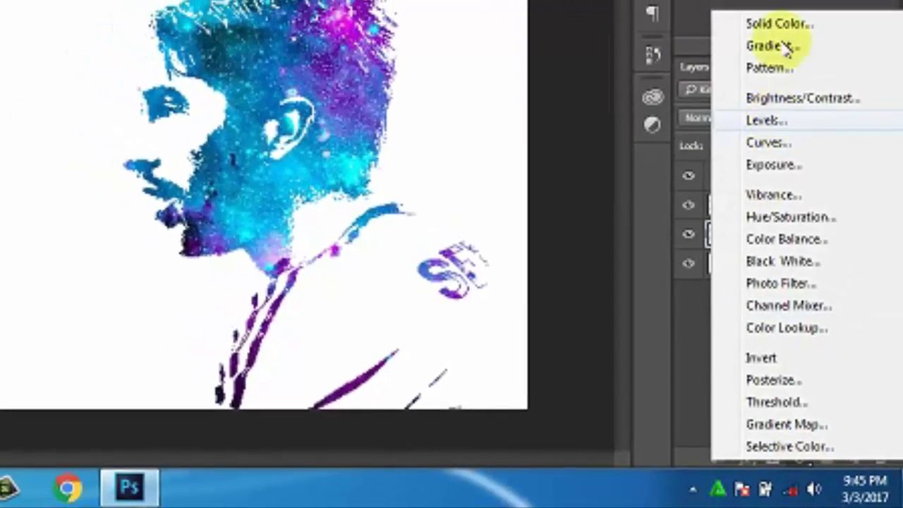
click(779, 25)
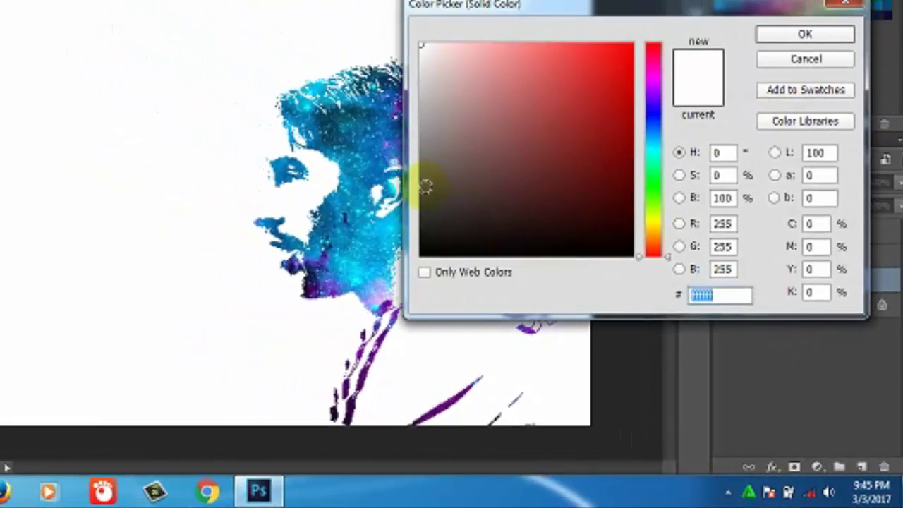
click(426, 184)
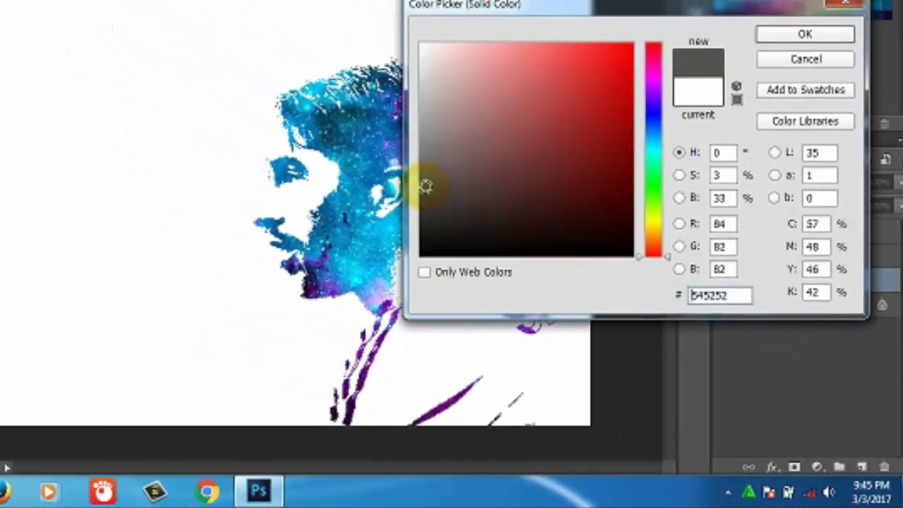
drag(426, 185, 425, 172)
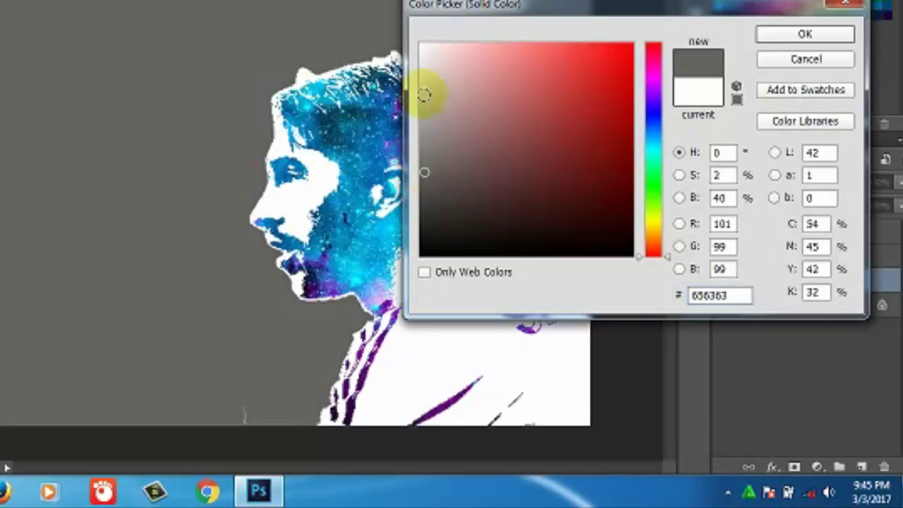
click(421, 74)
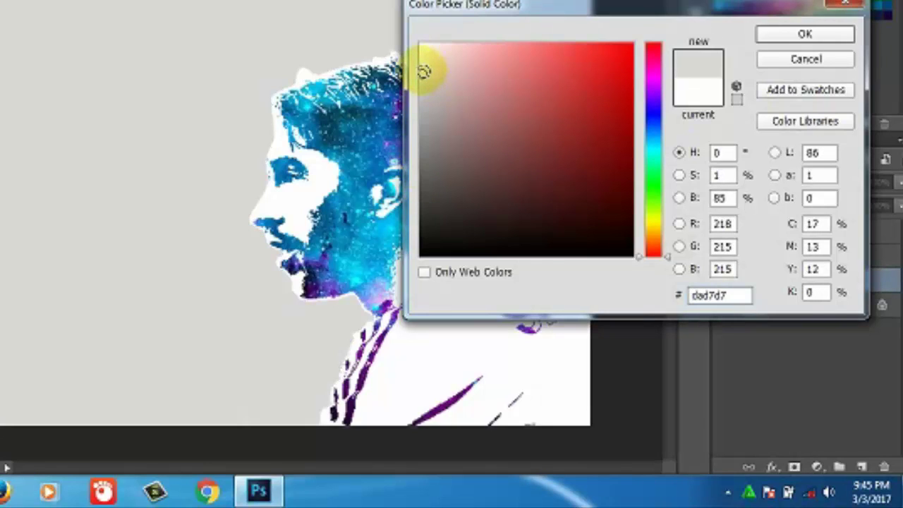
drag(423, 72, 423, 47)
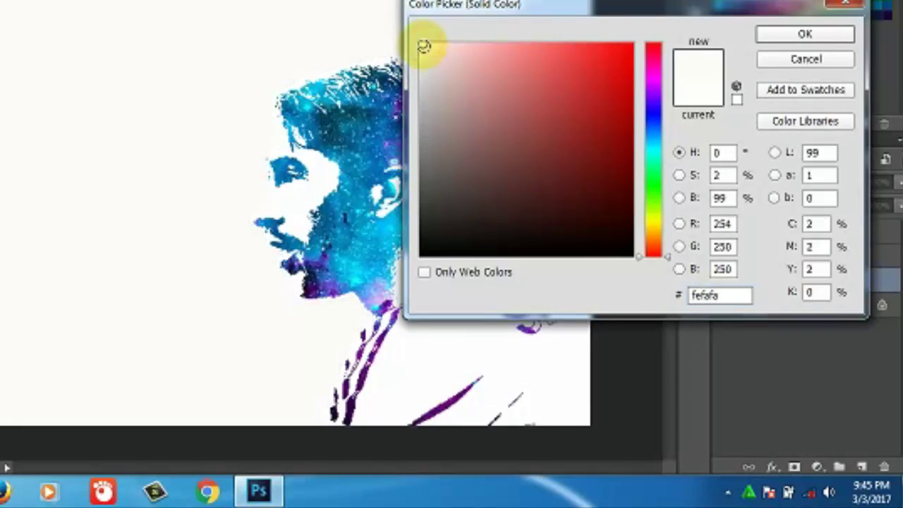
click(782, 39)
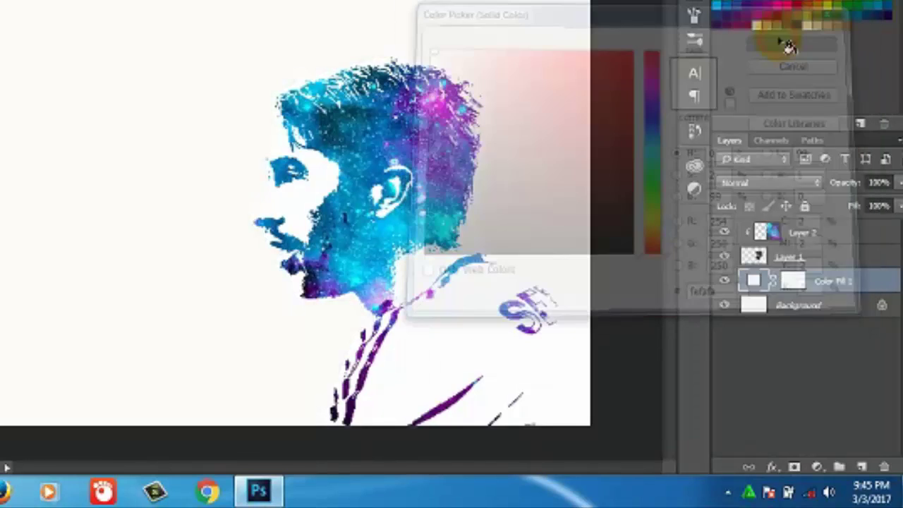
Step: Add a Radial Gradient Fill layer using the soft transparent-fade preset
click(817, 469)
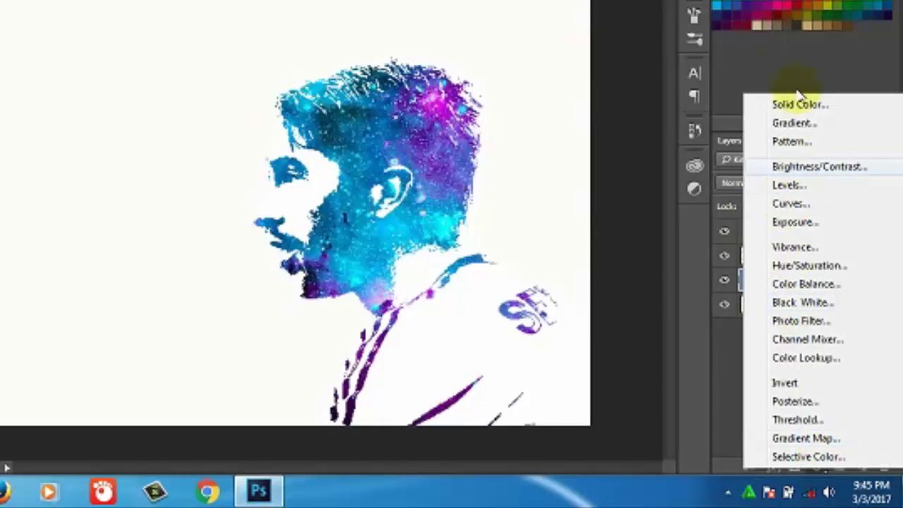
click(785, 124)
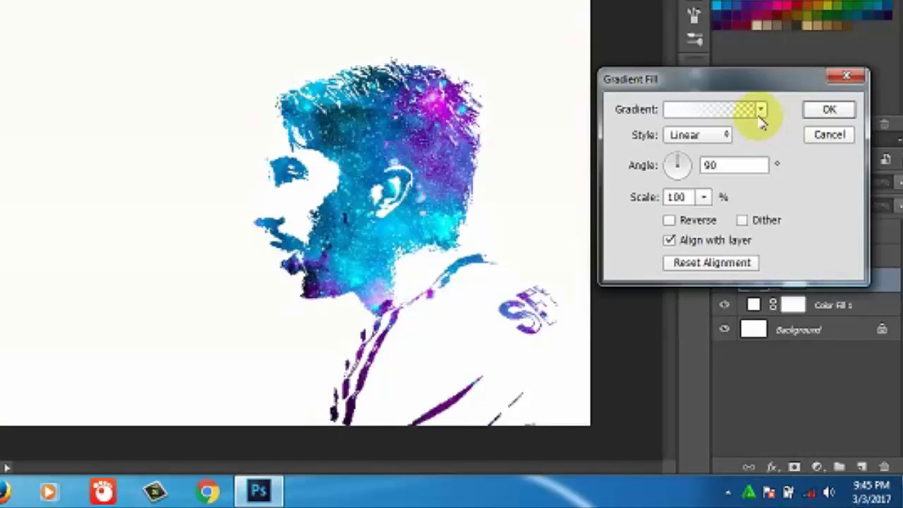
click(722, 134)
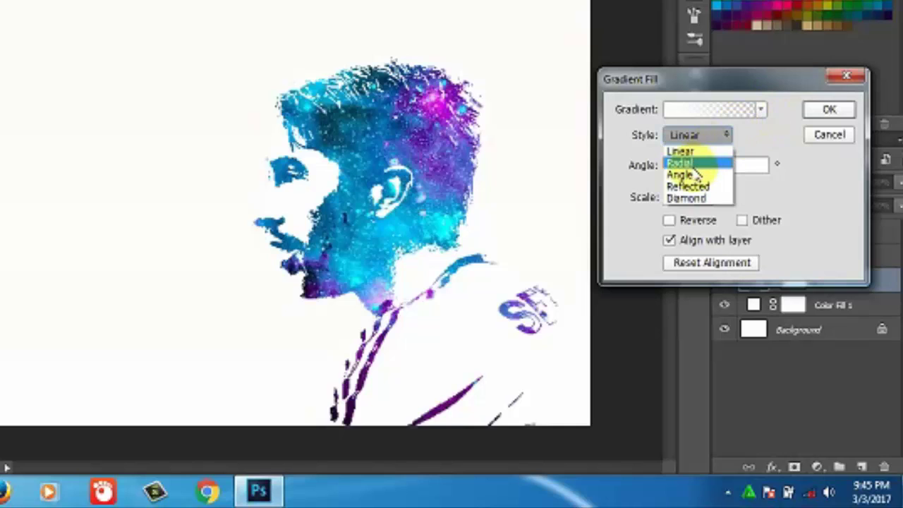
click(683, 163)
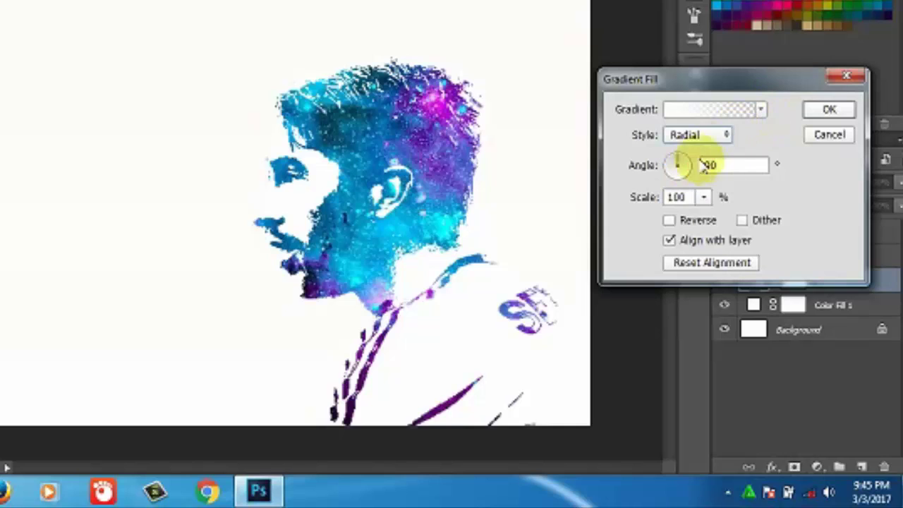
click(761, 111)
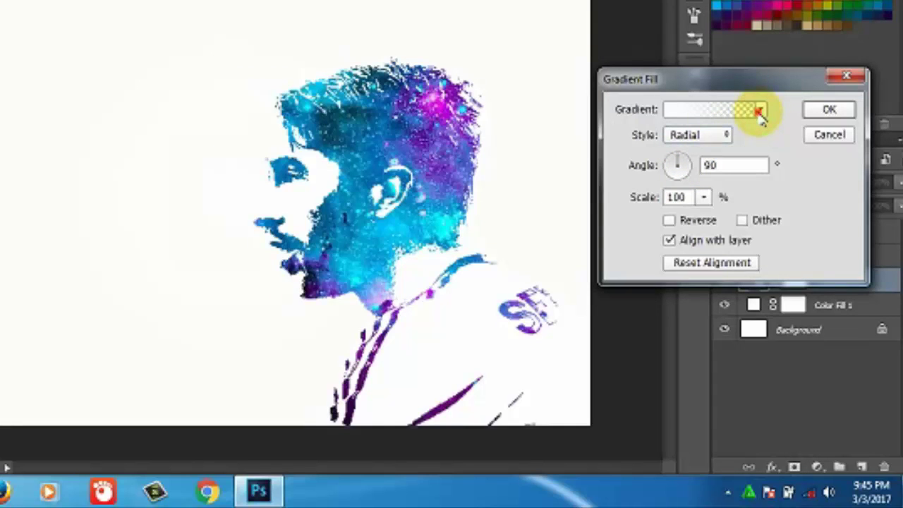
click(718, 199)
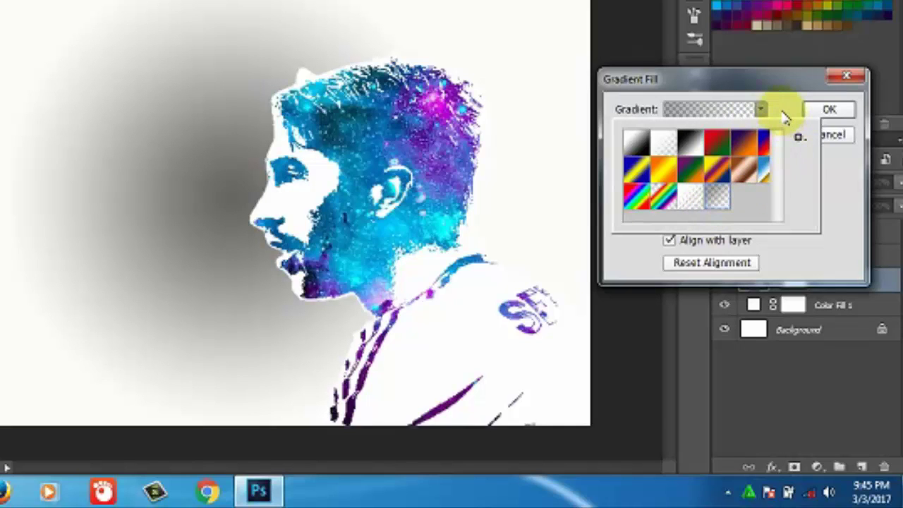
click(697, 144)
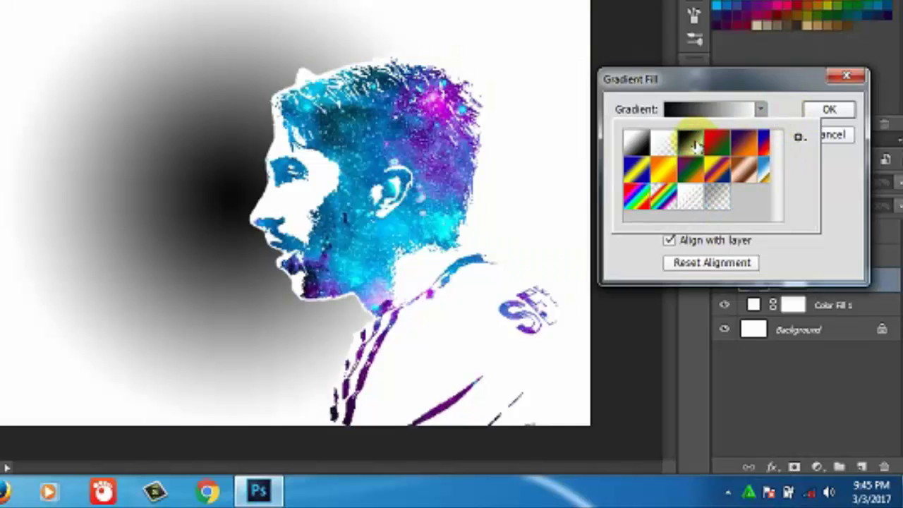
click(714, 201)
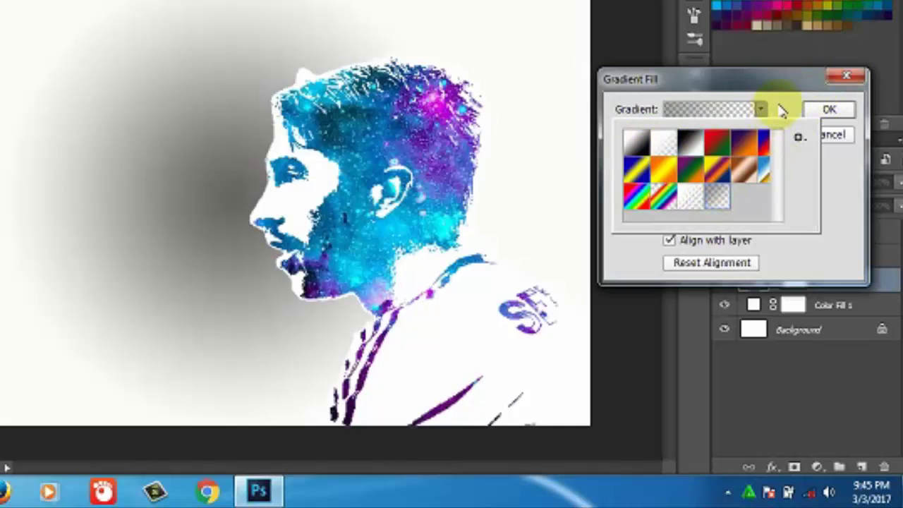
click(782, 111)
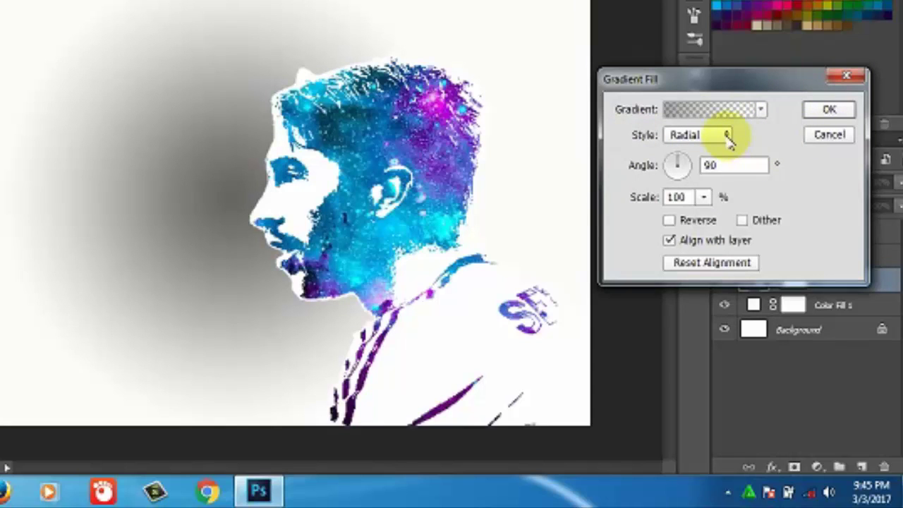
Step: Set the gradient scale to 250% and reverse it for a bright centre
double_click(688, 198)
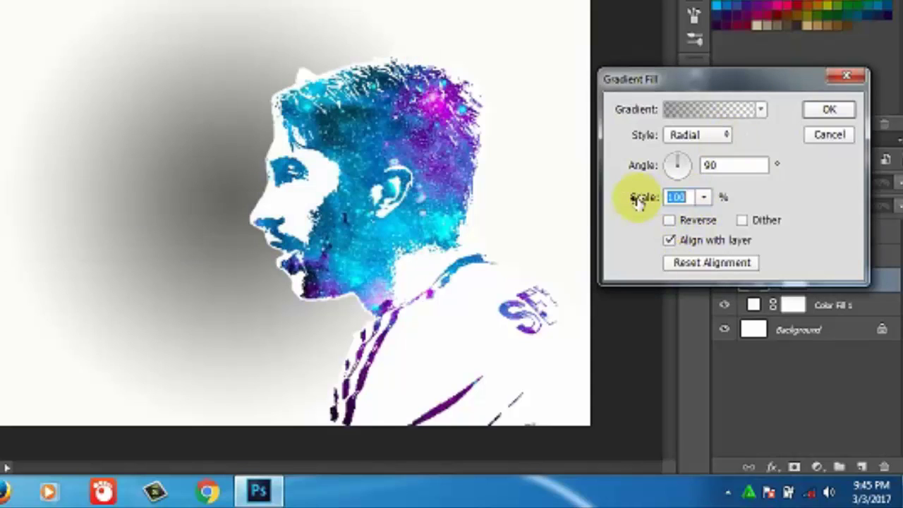
text(250)
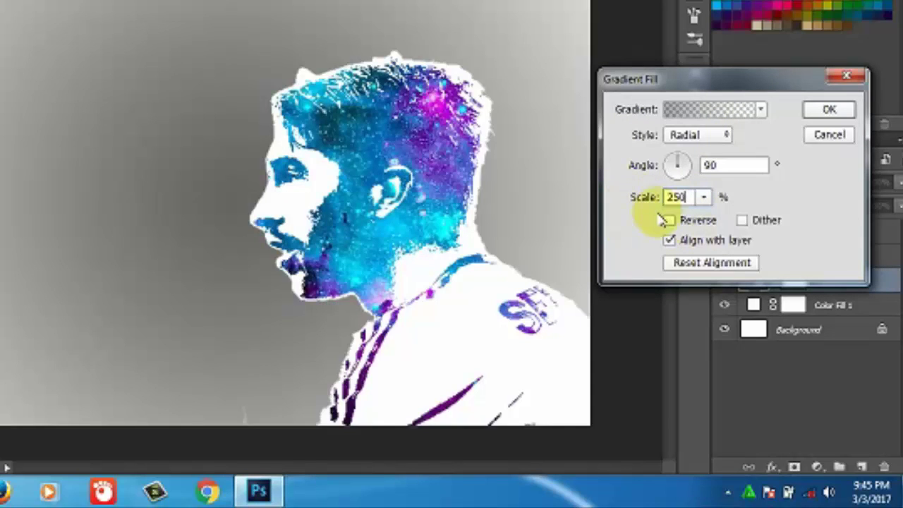
click(668, 221)
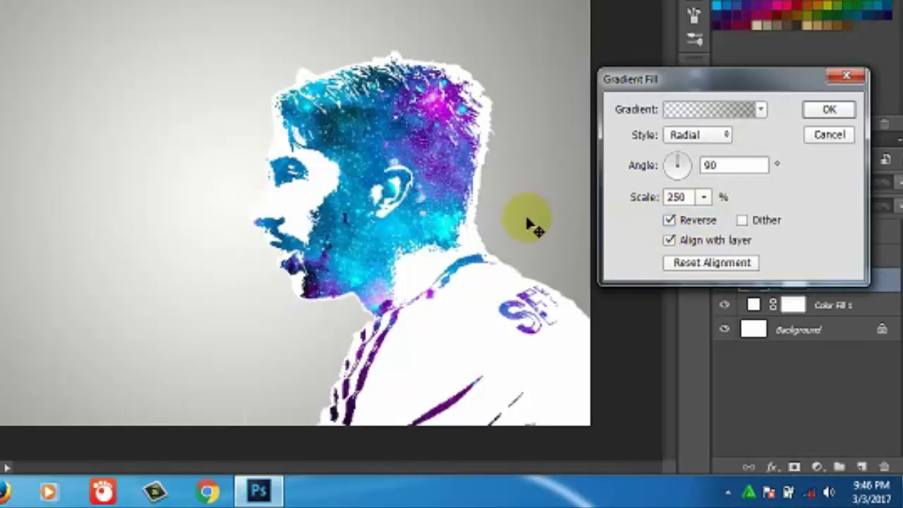
click(669, 221)
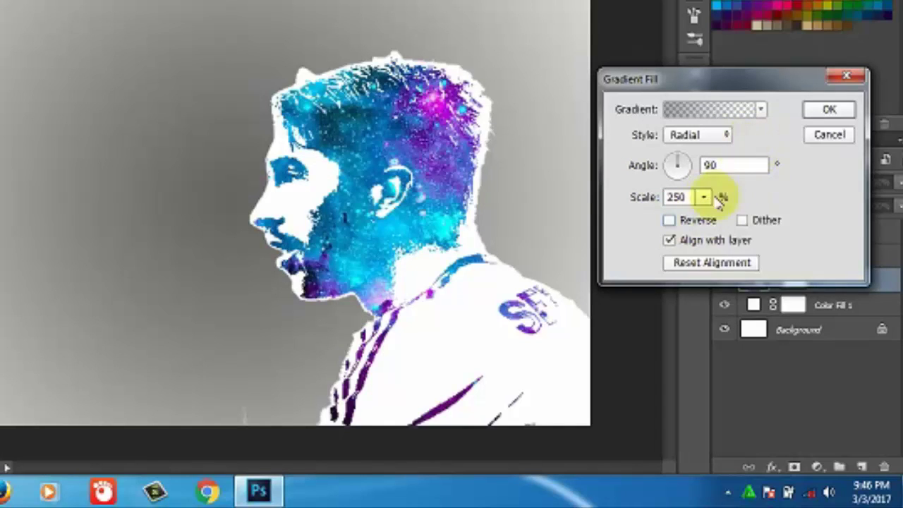
click(670, 220)
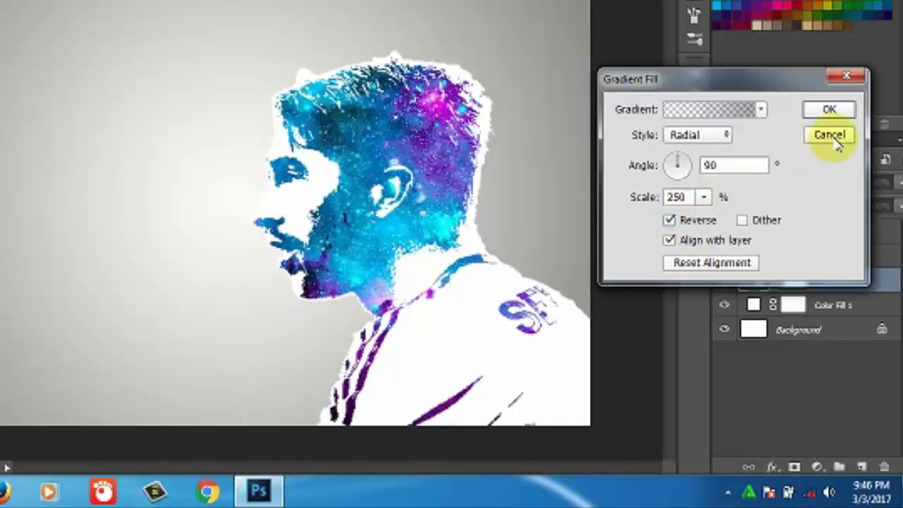
click(828, 109)
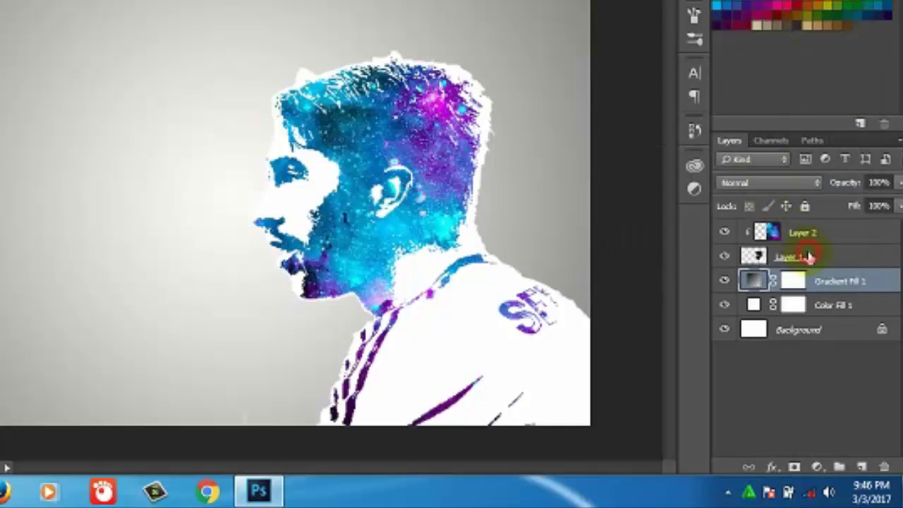
Step: Add an empty Layer 3 directly above the galaxy Layer 2
click(808, 258)
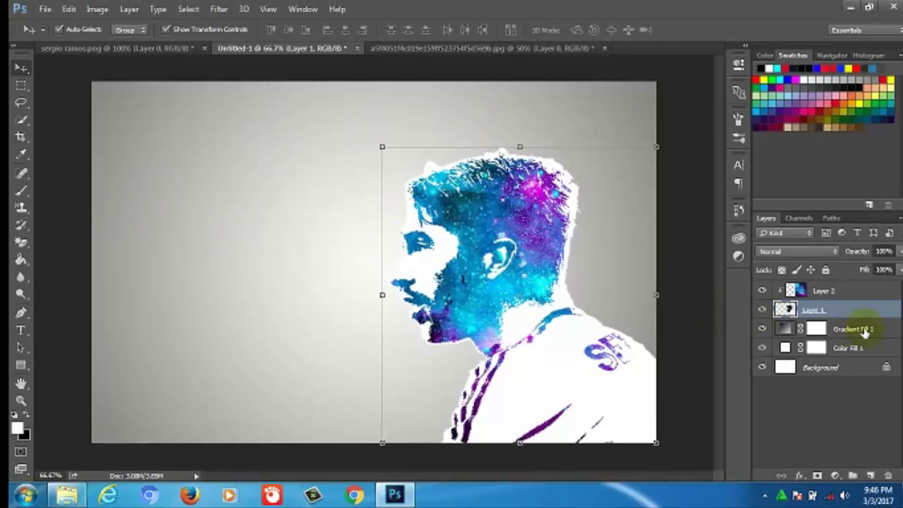
click(827, 291)
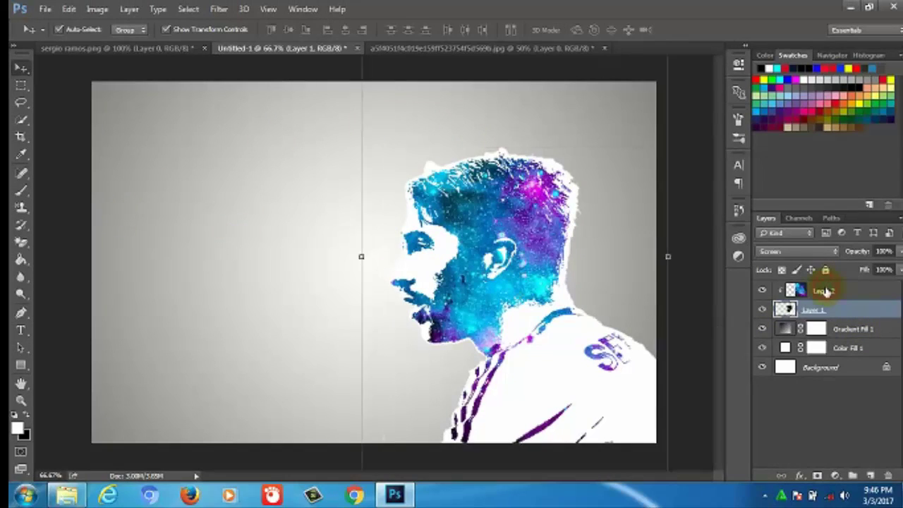
click(871, 477)
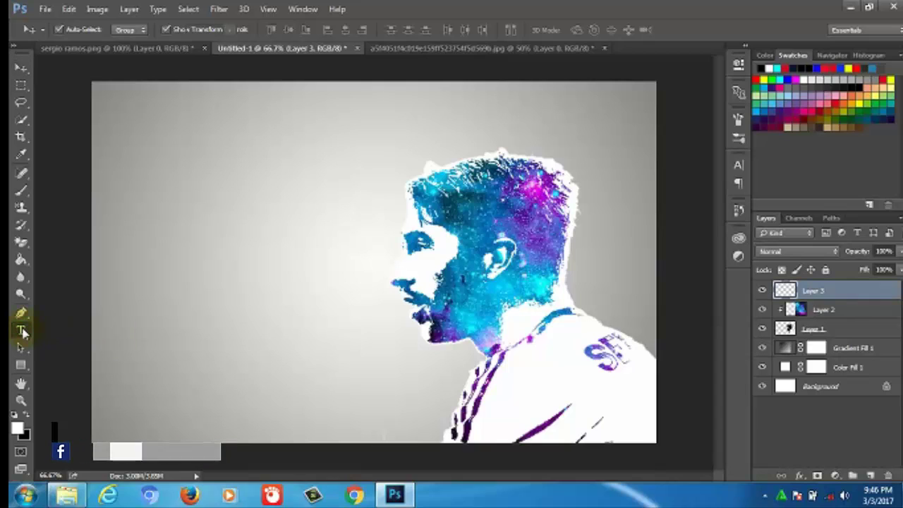
Step: Add a text layer reading 'SERGIO' over 'RAMOS' at the canvas's left side
click(22, 331)
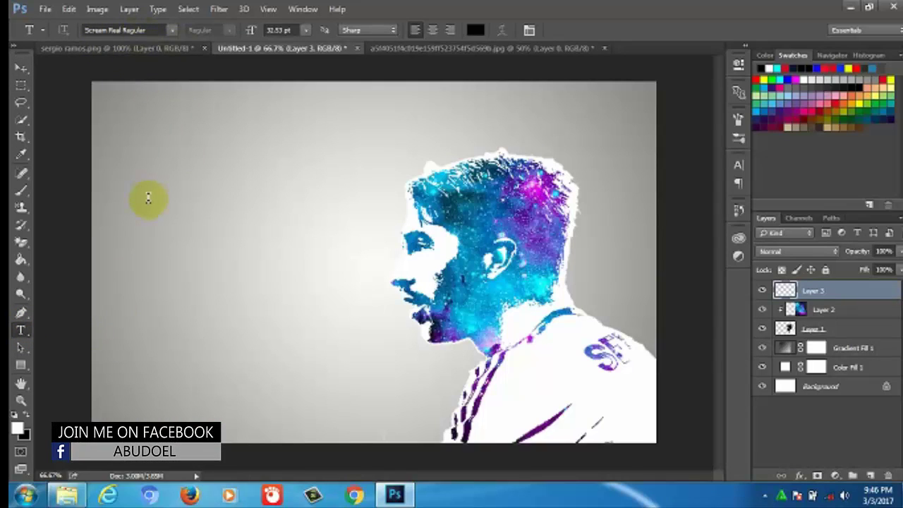
click(139, 234)
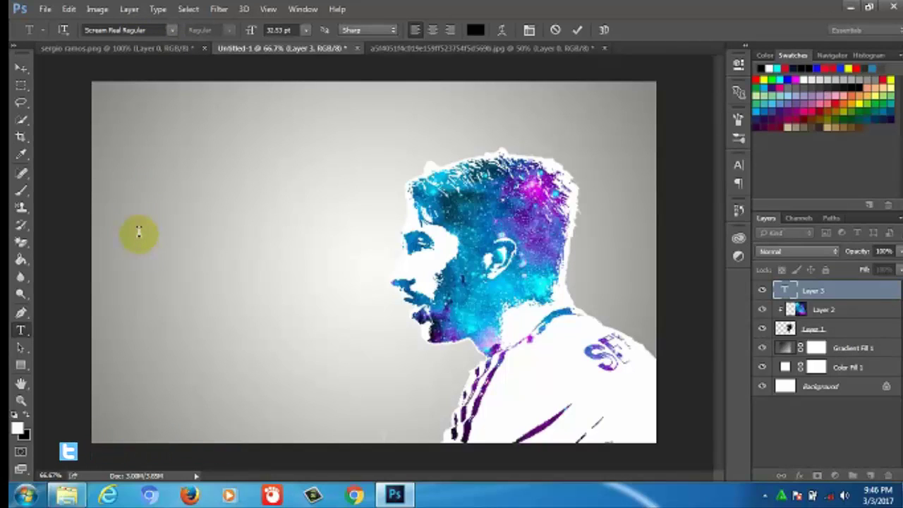
text(S)
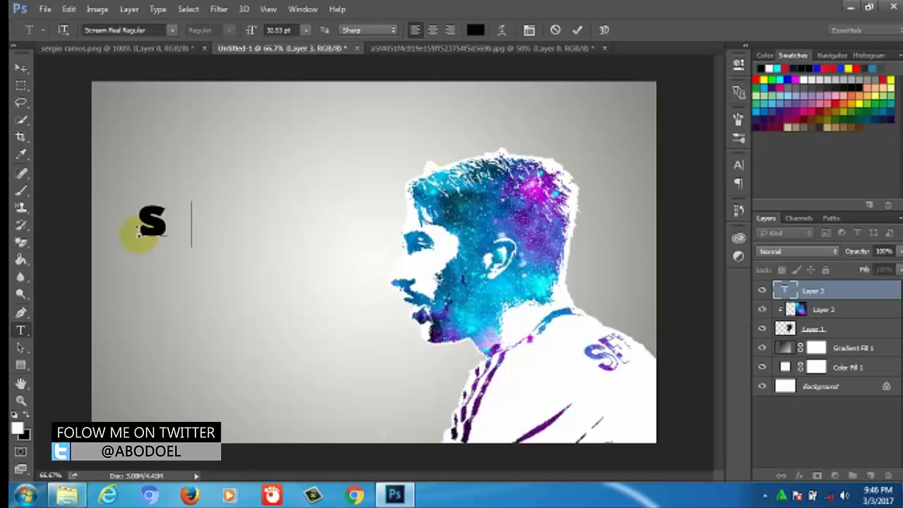
text(ER)
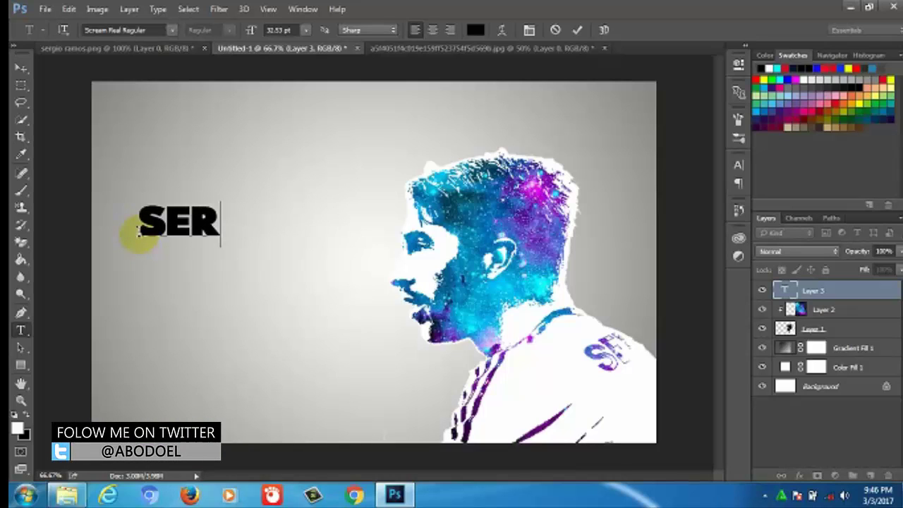
text(GIO)
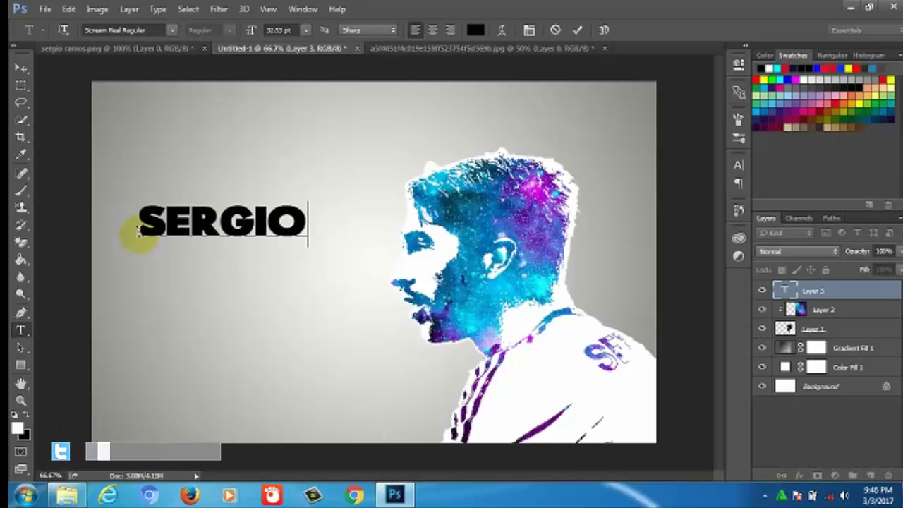
key(Return)
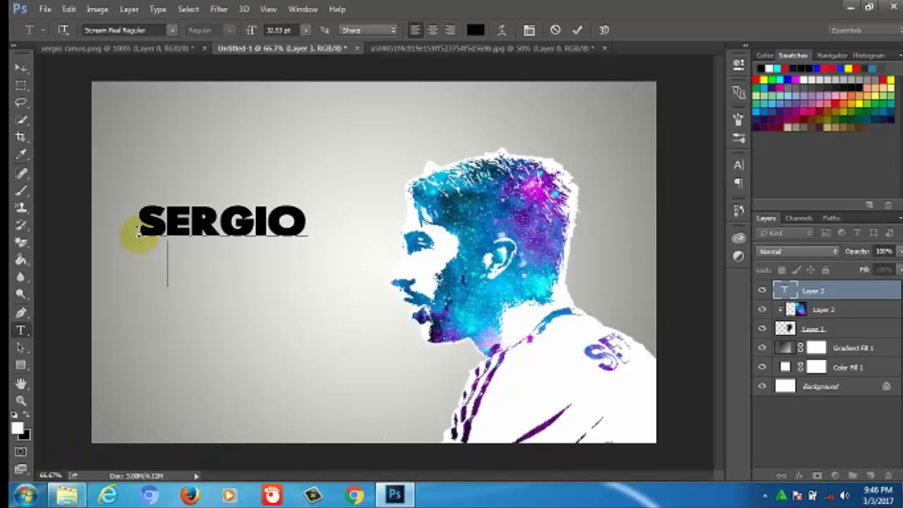
text(RAMO)
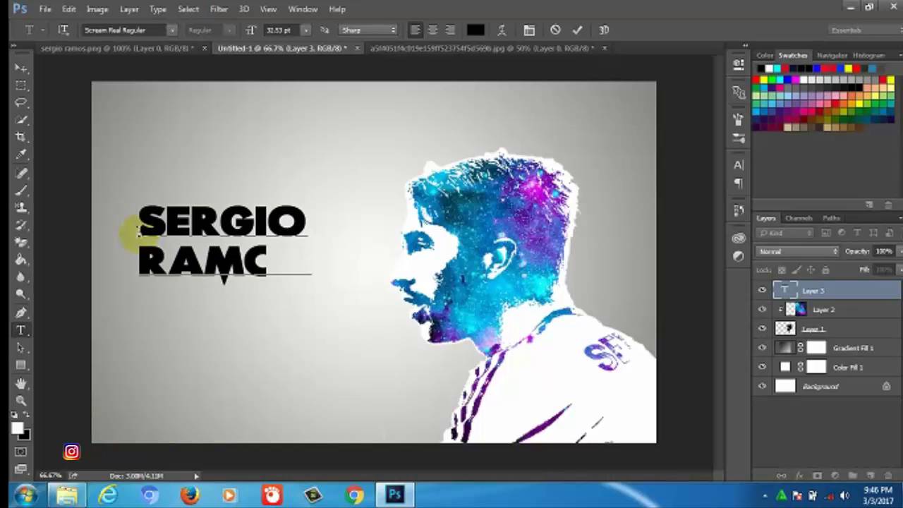
text(S)
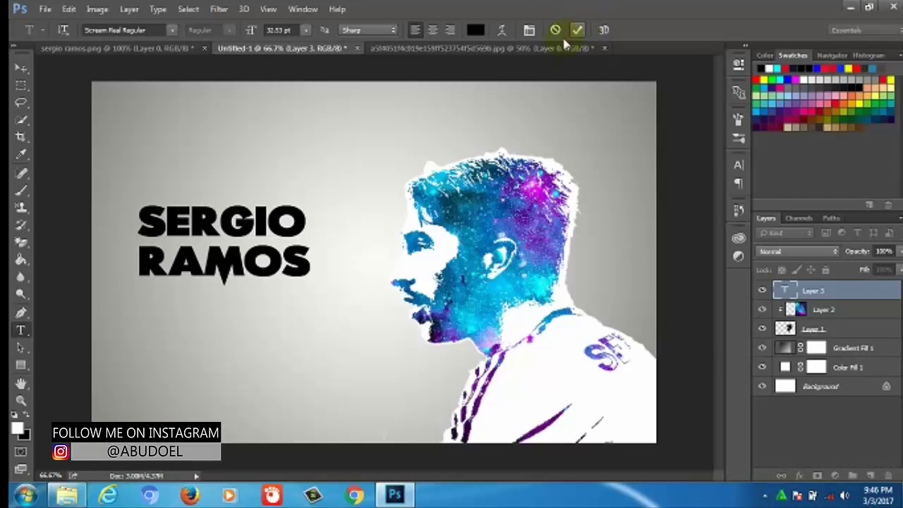
click(578, 31)
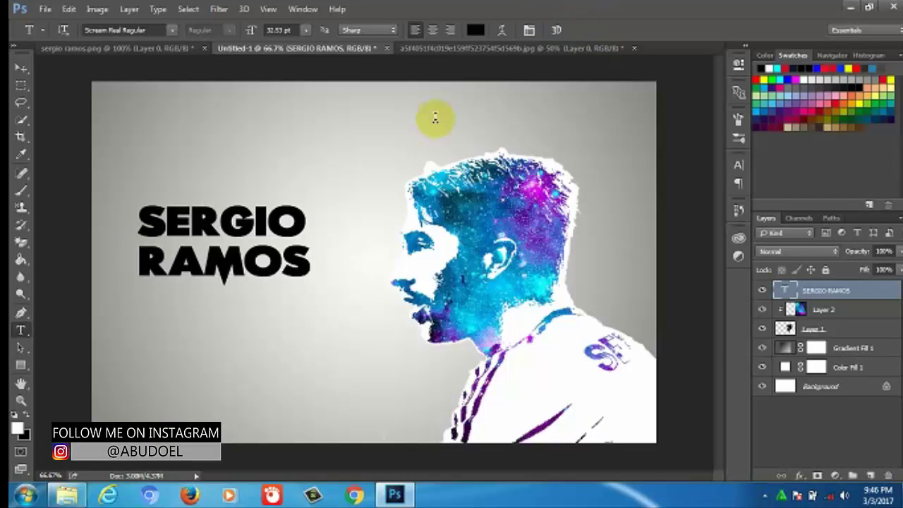
Step: Enlarge the SERGIO RAMOS title slightly and move it lower on the left
click(20, 67)
click(211, 242)
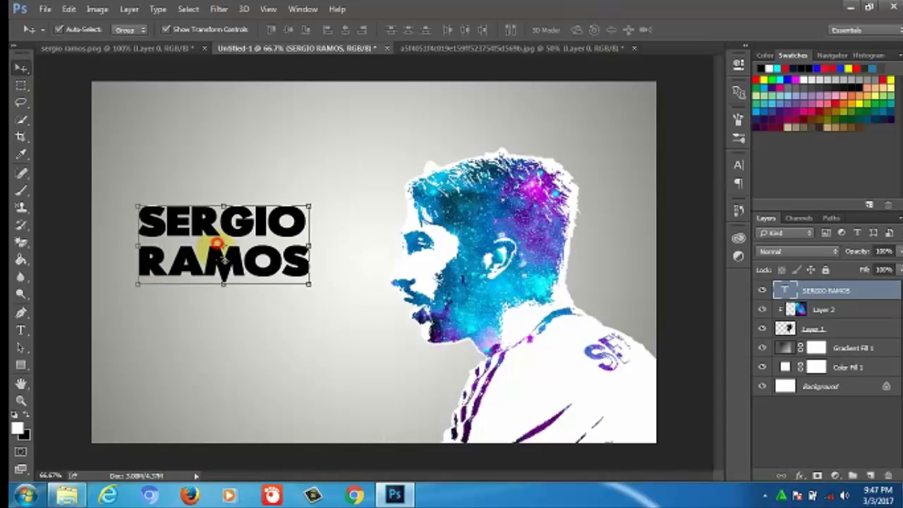
click(218, 282)
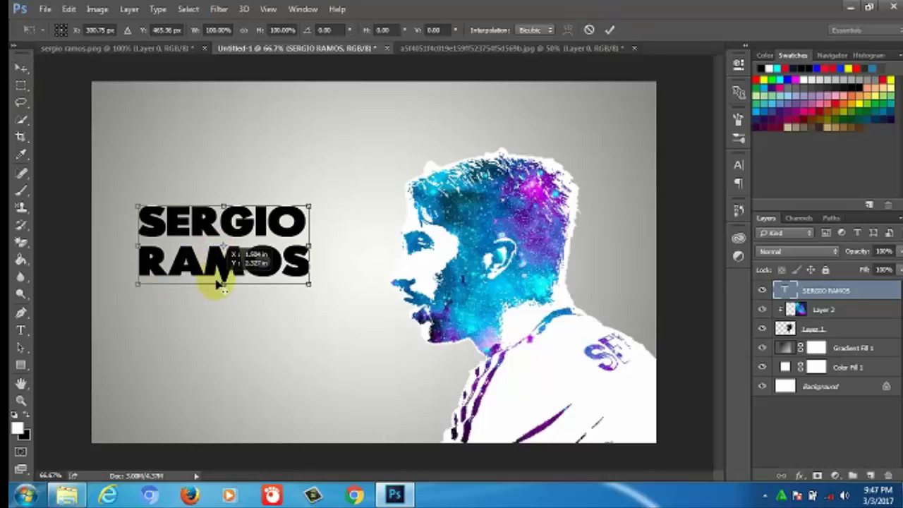
drag(218, 282, 223, 286)
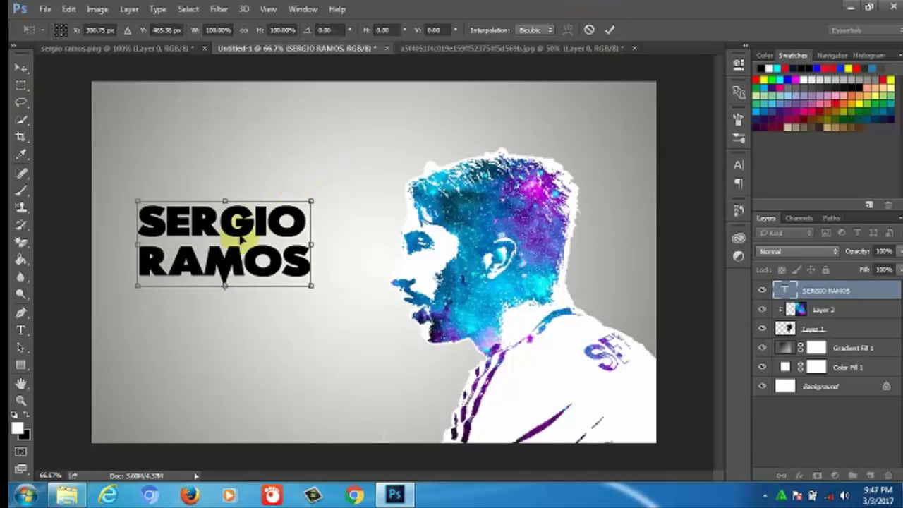
drag(239, 238, 239, 279)
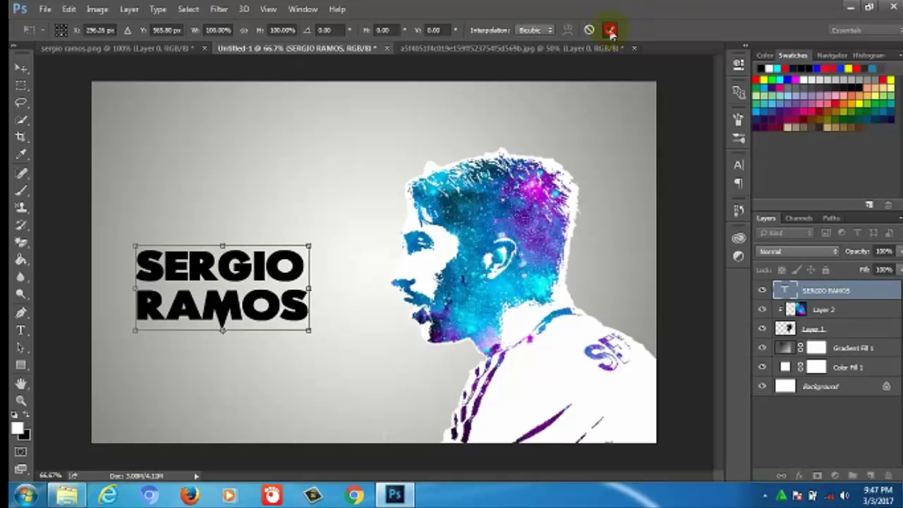
click(611, 30)
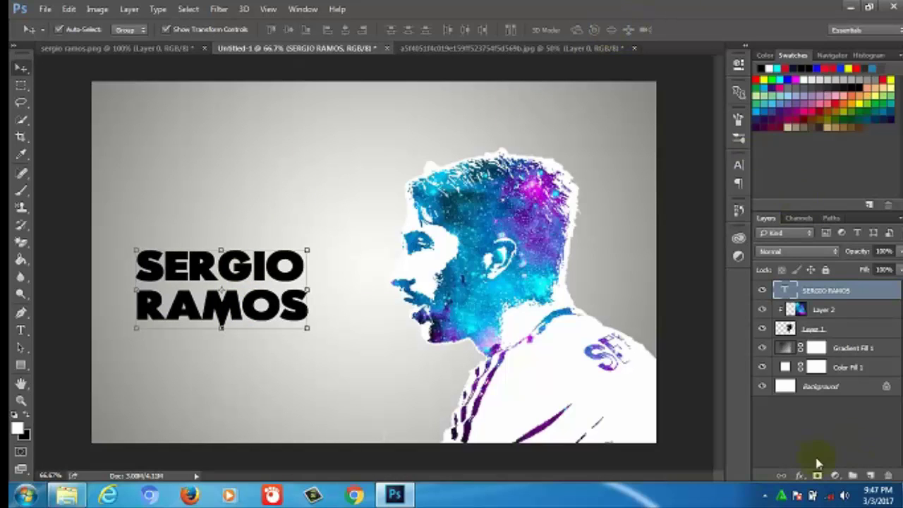
Step: Add a Stroke layer style to the title with a solid Color fill type
click(801, 477)
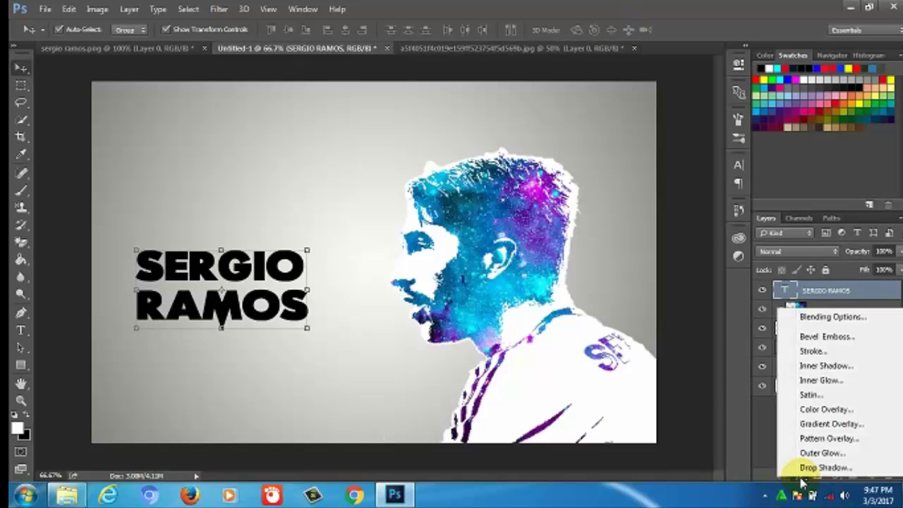
click(823, 352)
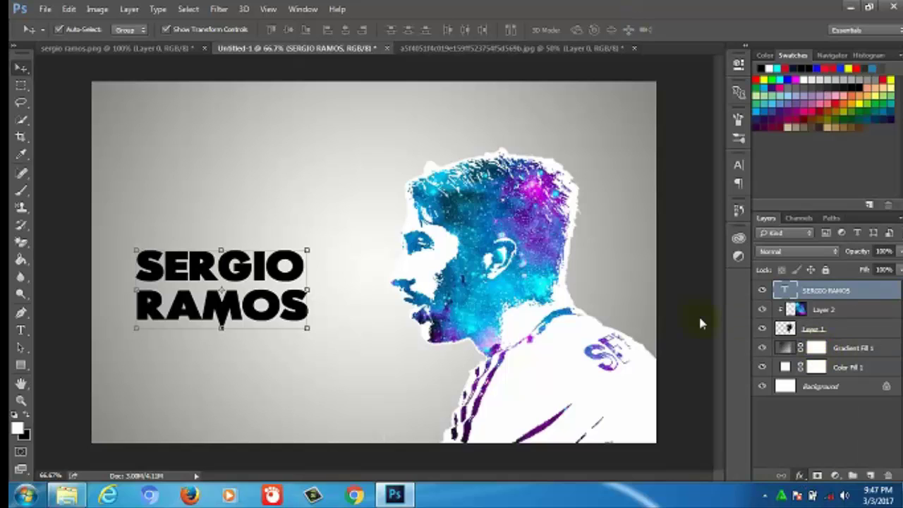
key(h)
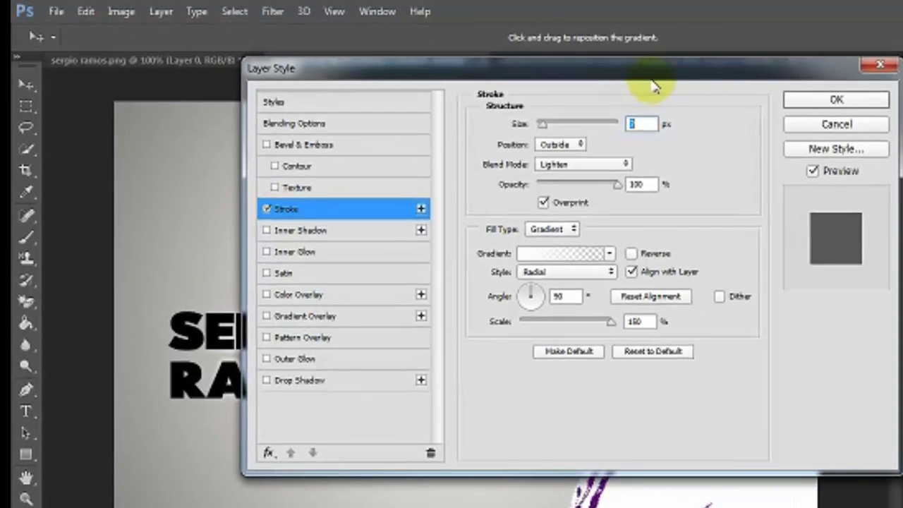
drag(669, 84, 835, 83)
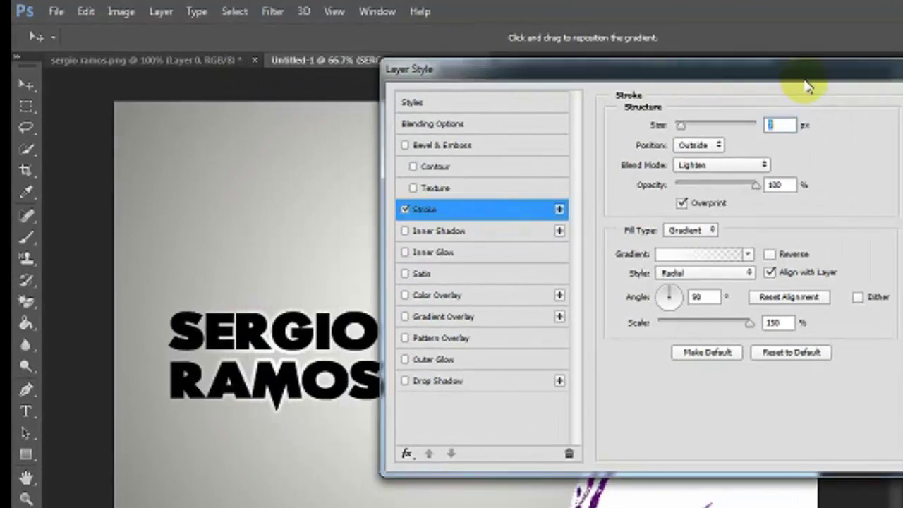
click(716, 228)
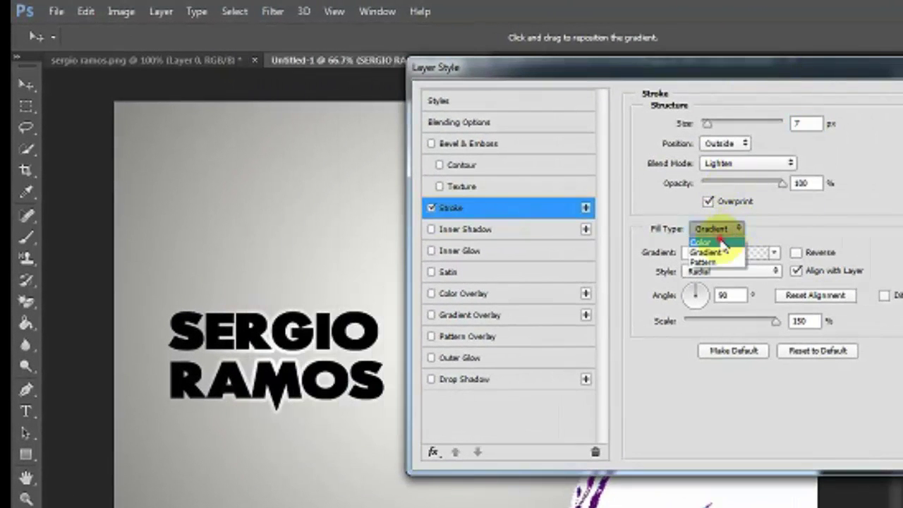
click(686, 251)
drag(766, 185, 845, 181)
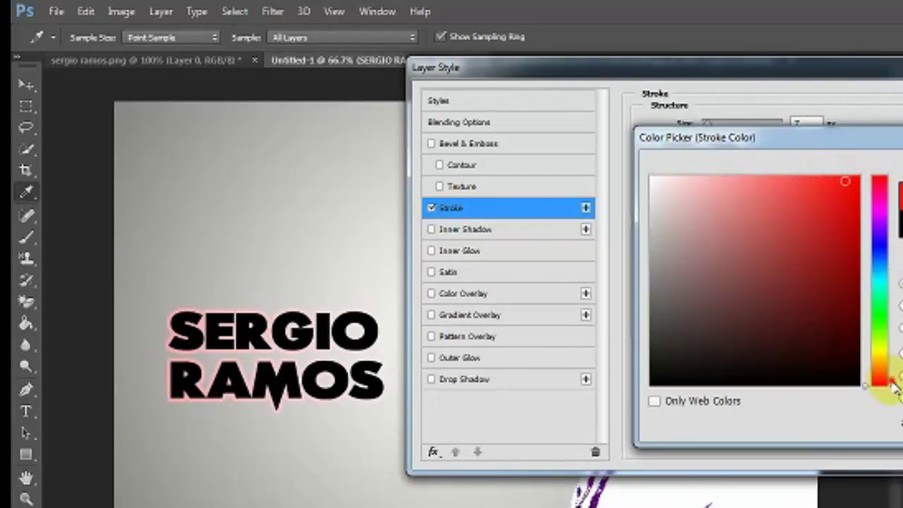
drag(890, 384, 880, 187)
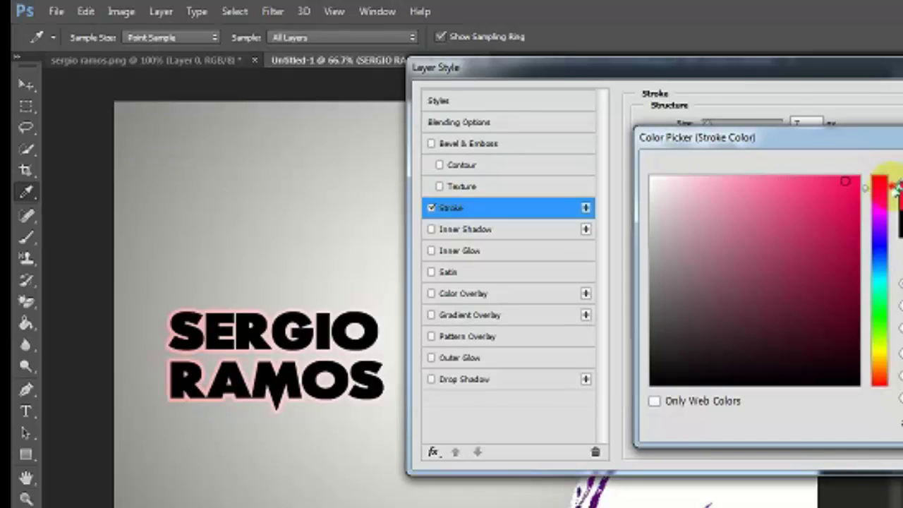
drag(893, 187, 890, 179)
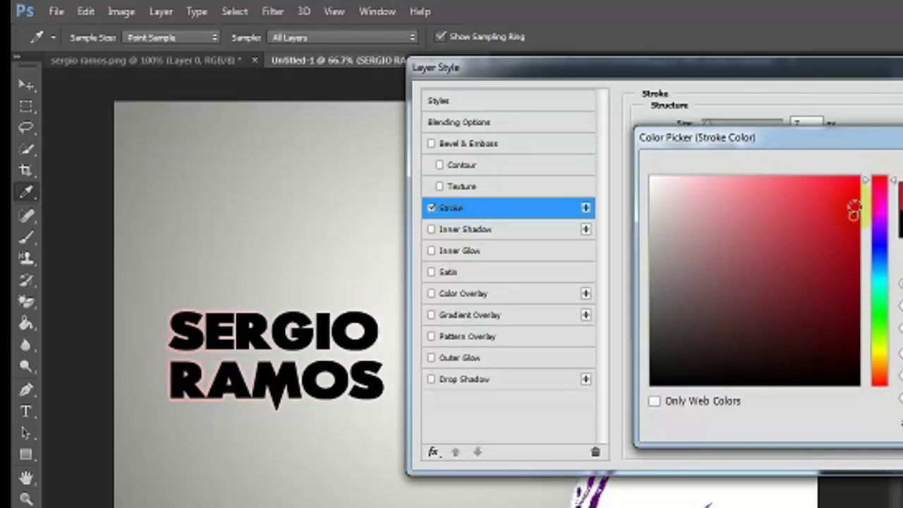
key(Return)
Step: Set the stroke position to Outside and its blend mode to Normal
drag(706, 124, 716, 125)
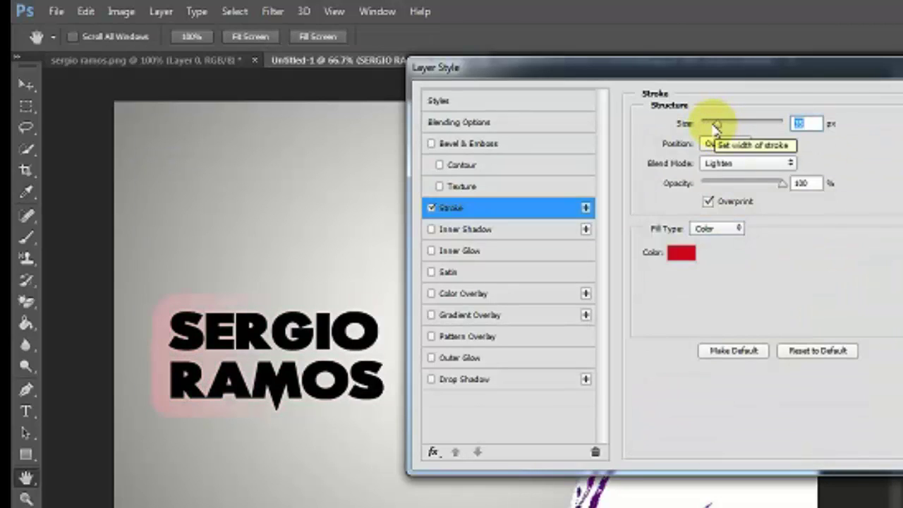
click(680, 252)
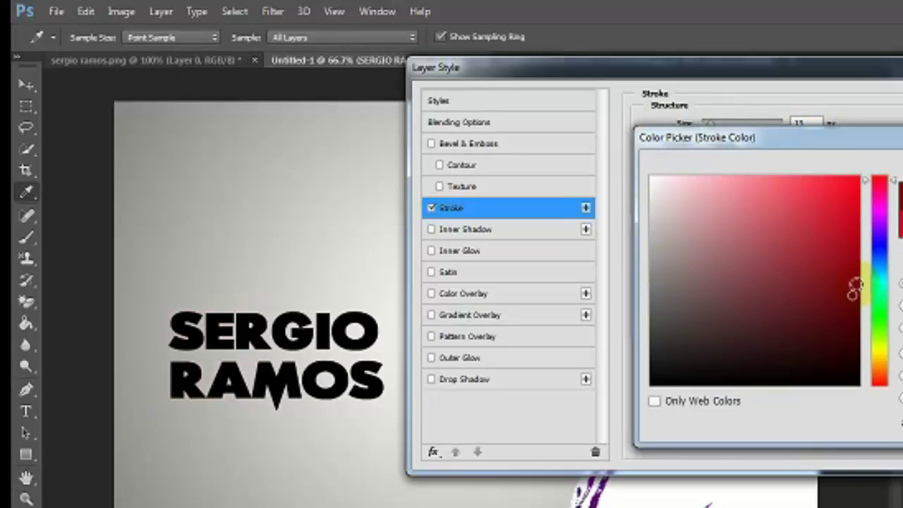
key(Return)
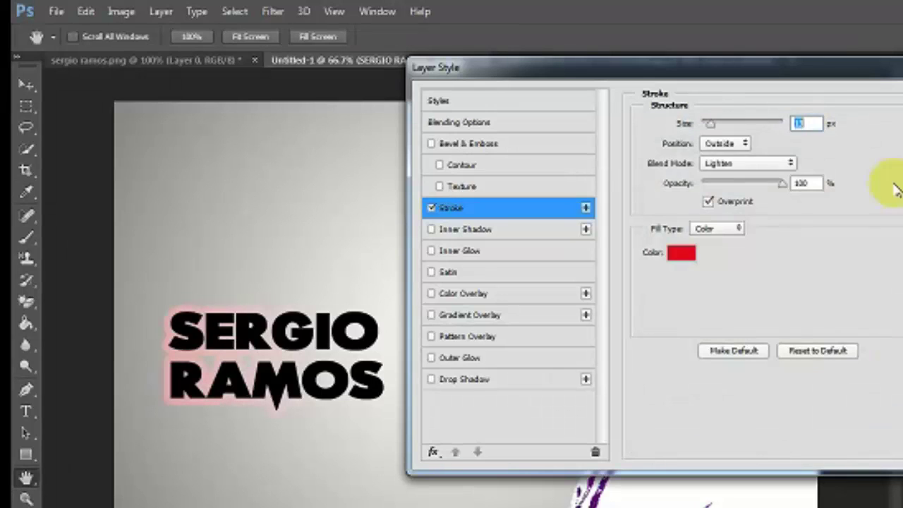
click(727, 143)
click(735, 144)
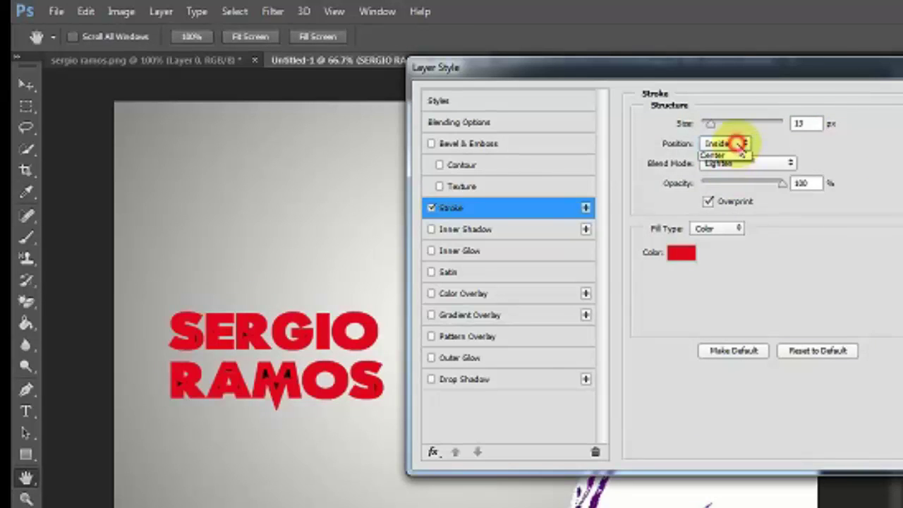
click(792, 164)
click(733, 178)
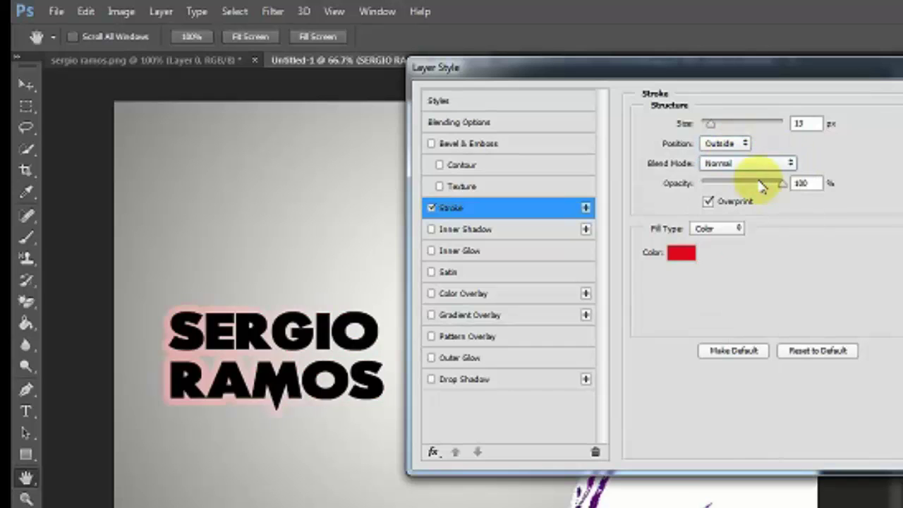
click(786, 164)
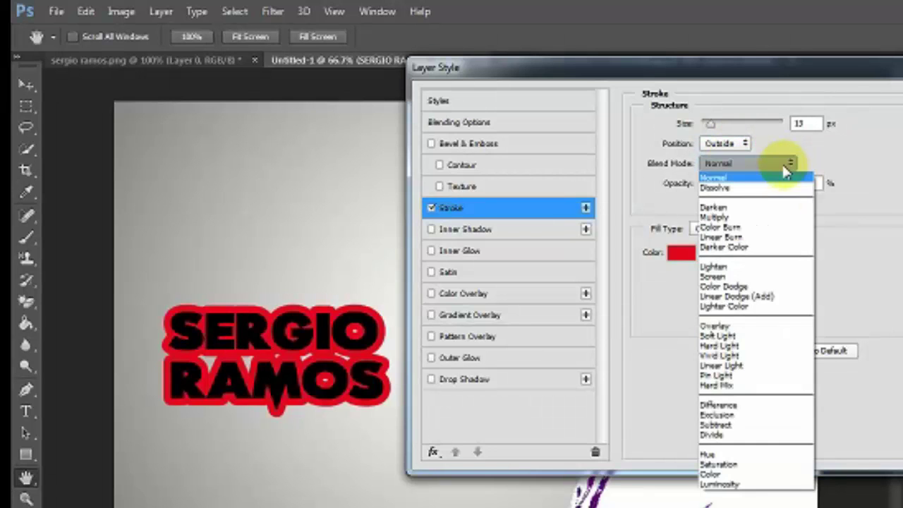
click(754, 217)
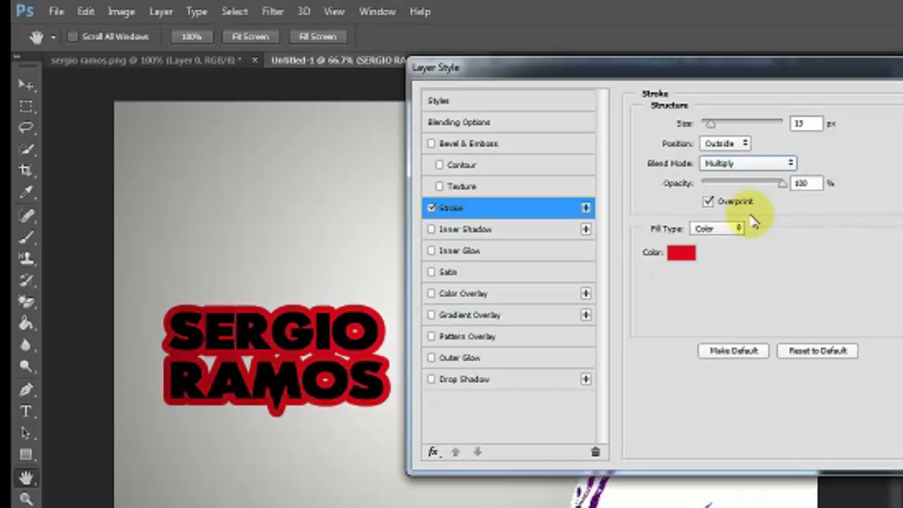
click(749, 163)
click(734, 179)
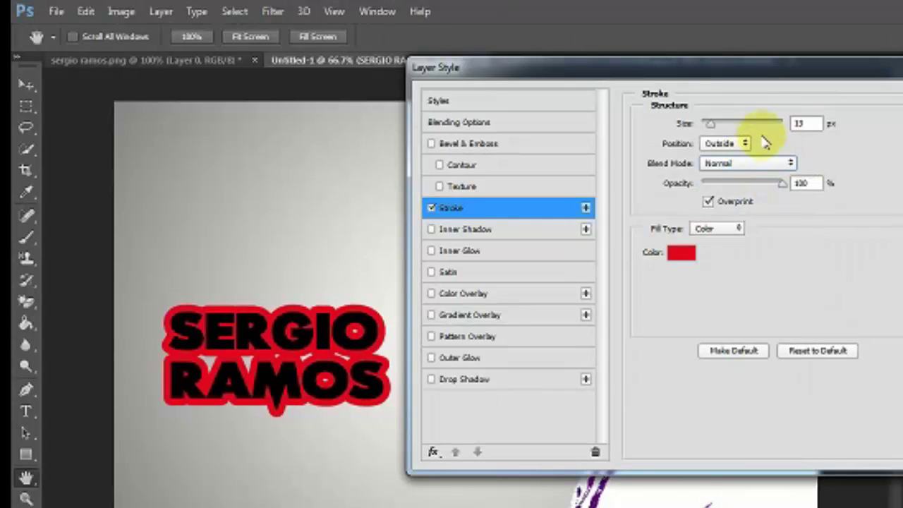
Step: Make the stroke 2 px in dark grey 656262 and apply the style
drag(709, 124, 705, 123)
text(2)
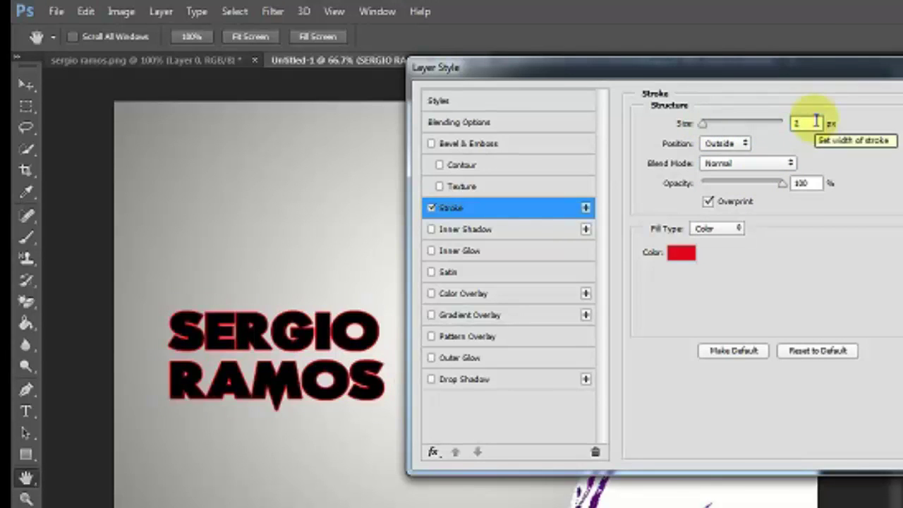
click(679, 254)
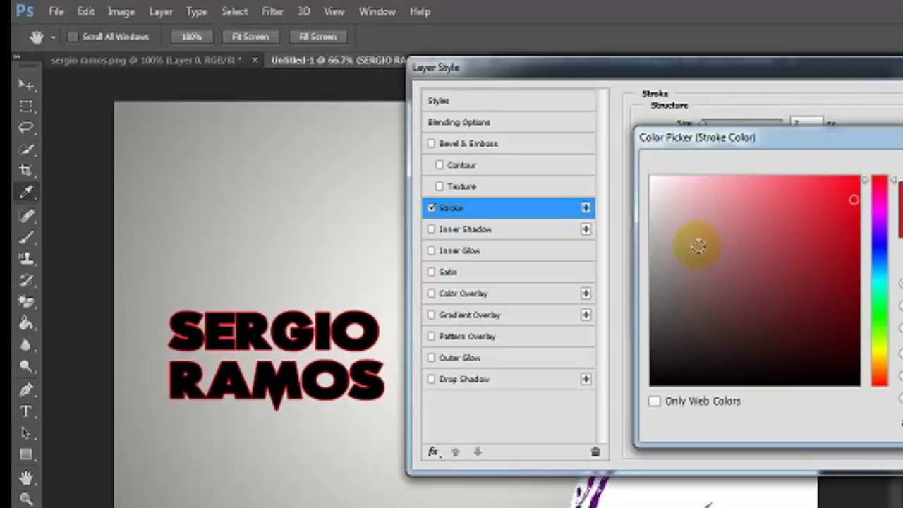
click(658, 282)
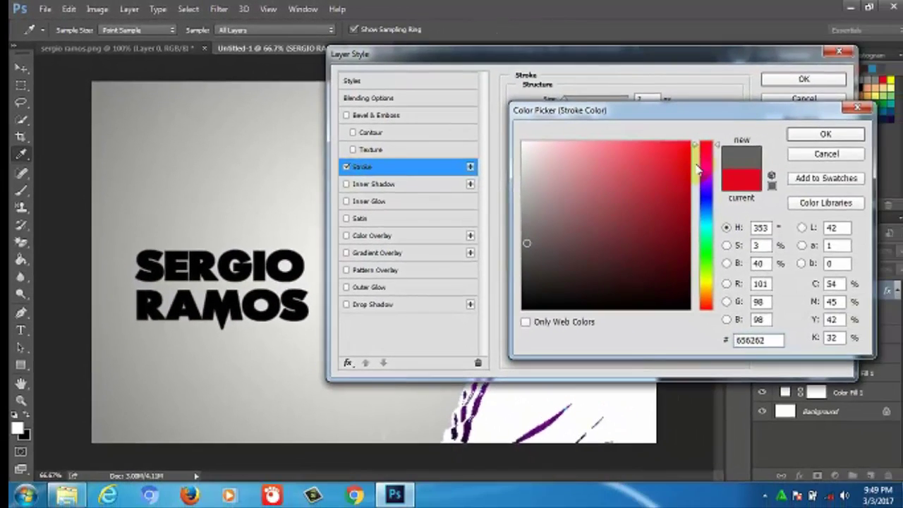
click(823, 134)
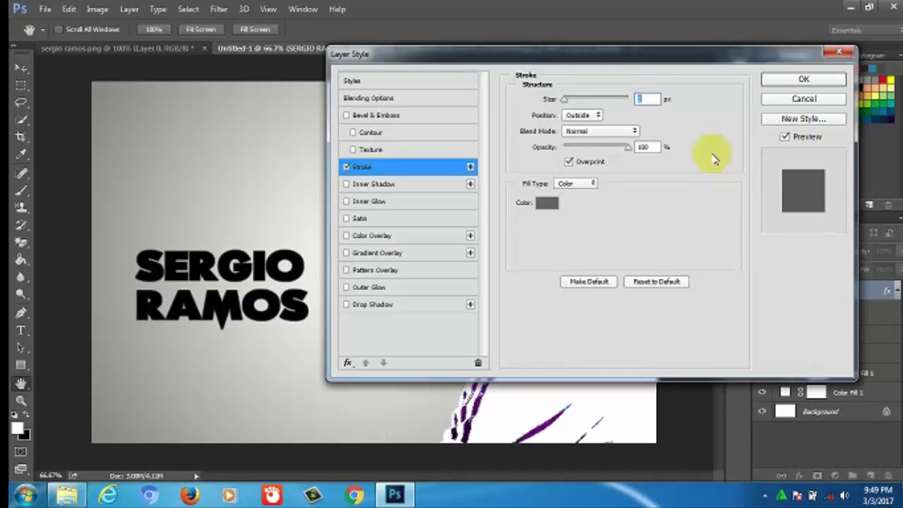
click(802, 81)
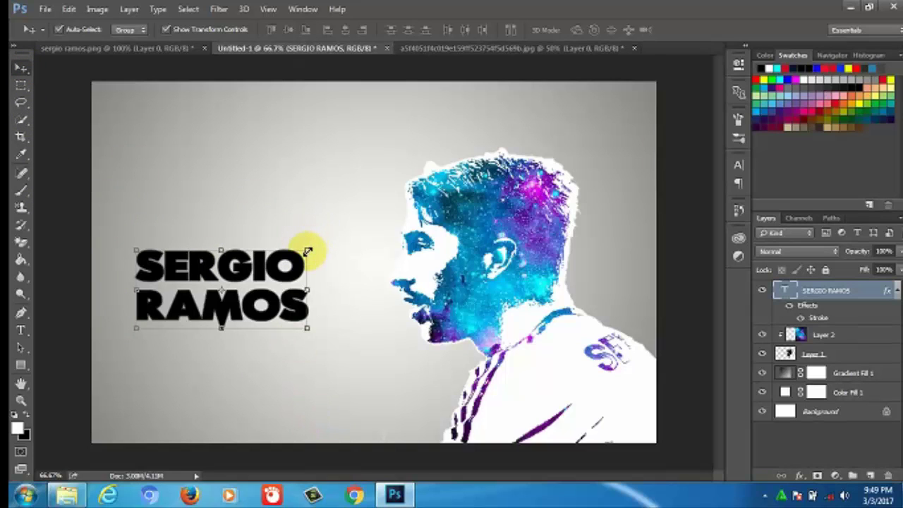
Step: Skew the SERGIO RAMOS title to rise rightward, widen it slightly and lower it
key(ctrl+z)
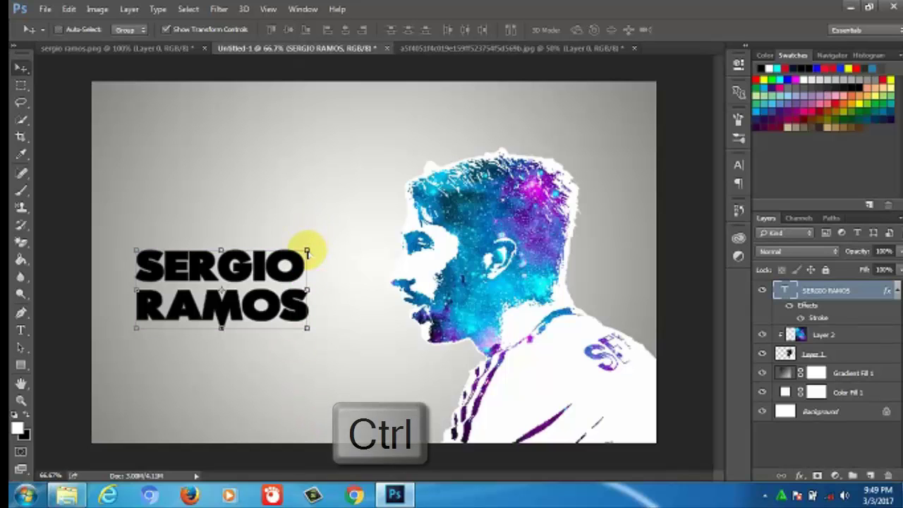
key(ctrl+z)
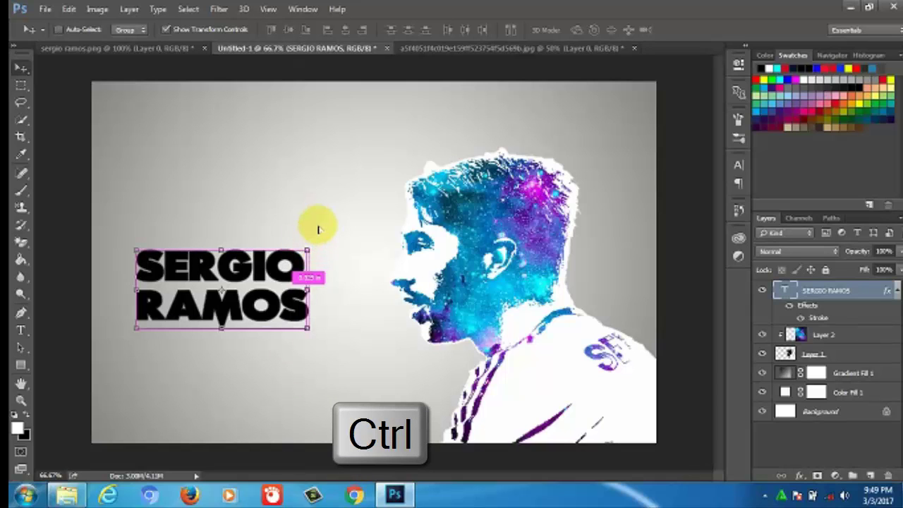
key(ctrl+t)
drag(313, 196, 319, 188)
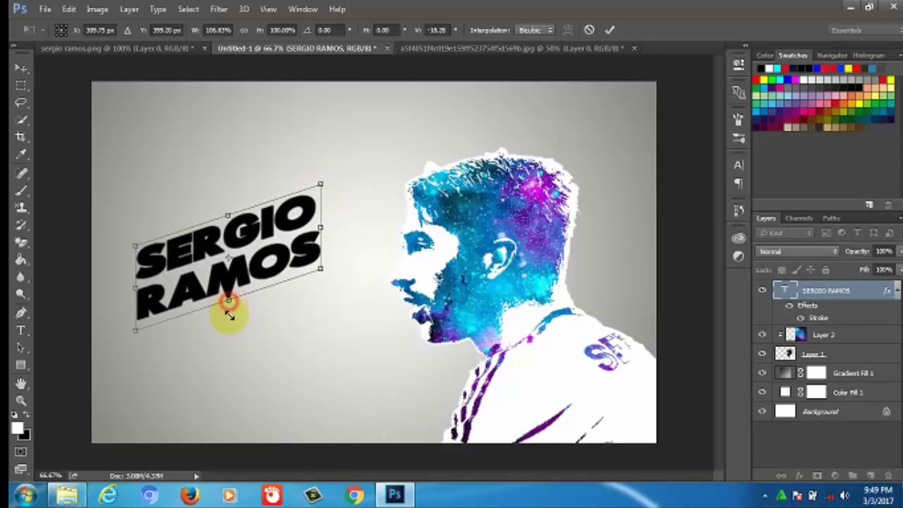
drag(228, 302, 230, 348)
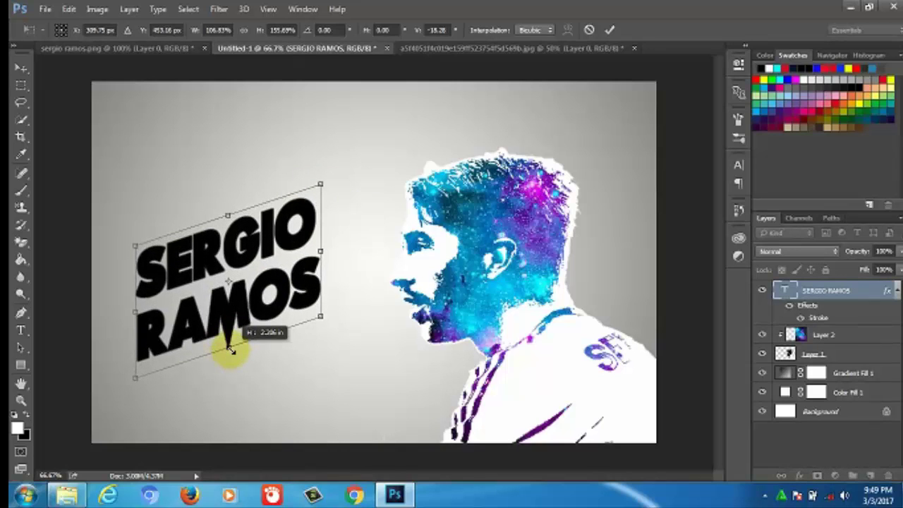
drag(229, 344, 230, 332)
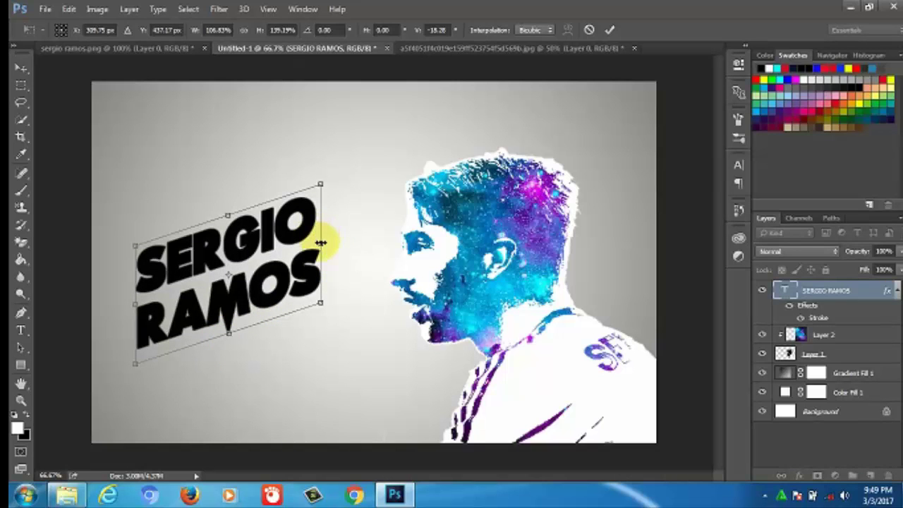
drag(321, 241, 336, 237)
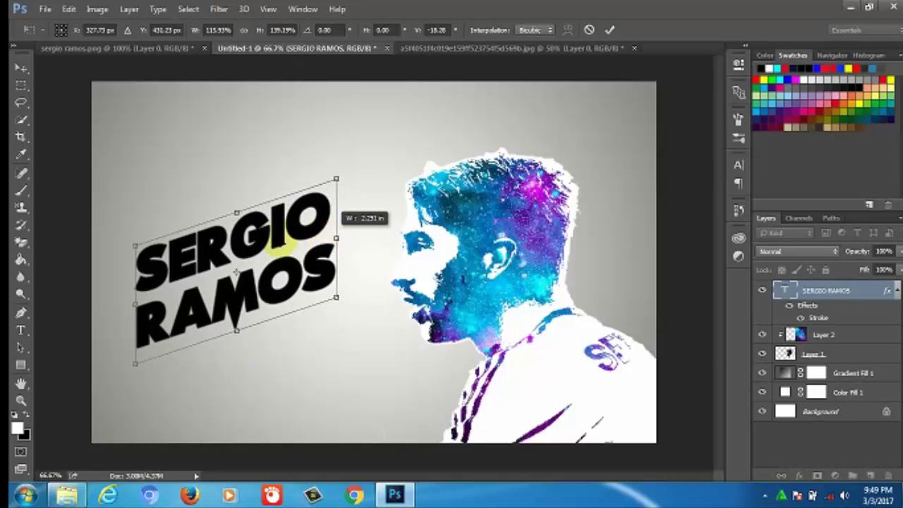
drag(272, 238, 268, 281)
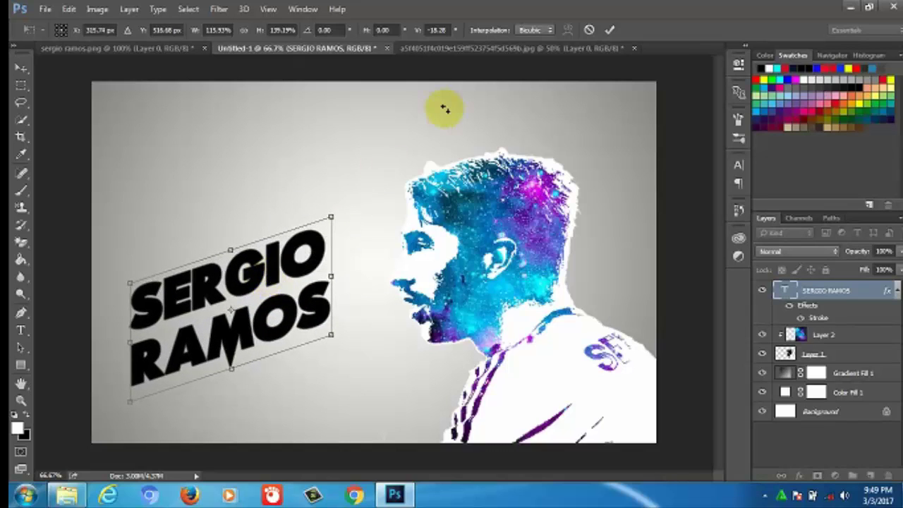
click(611, 30)
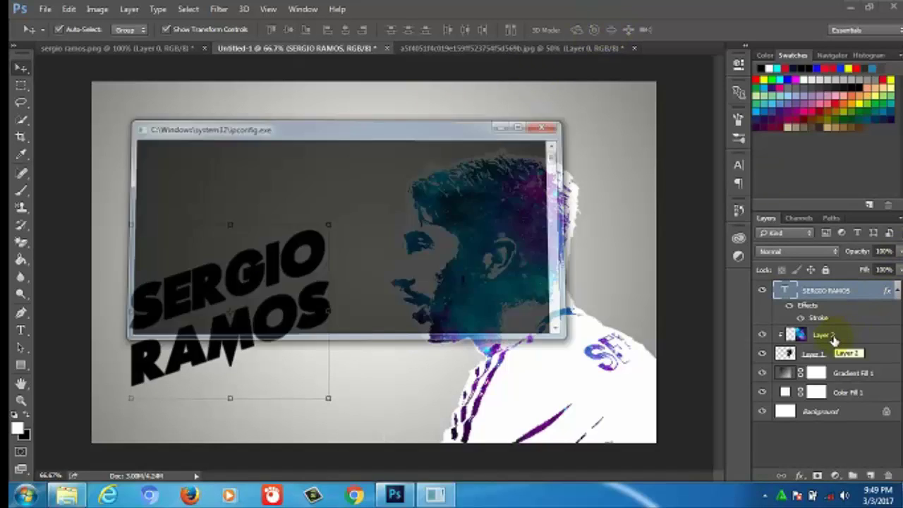
Step: Duplicate galaxy Layer 2, move the copy to the stack's top and over the title
click(834, 336)
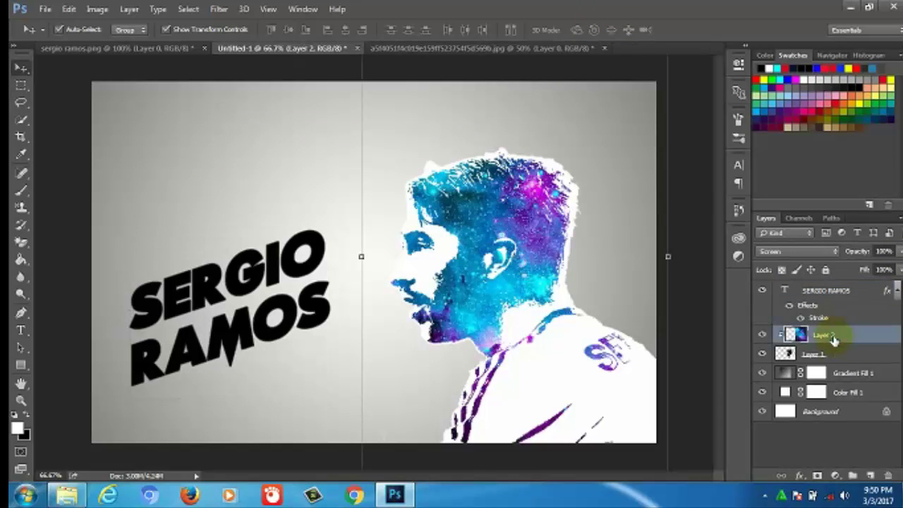
right_click(834, 339)
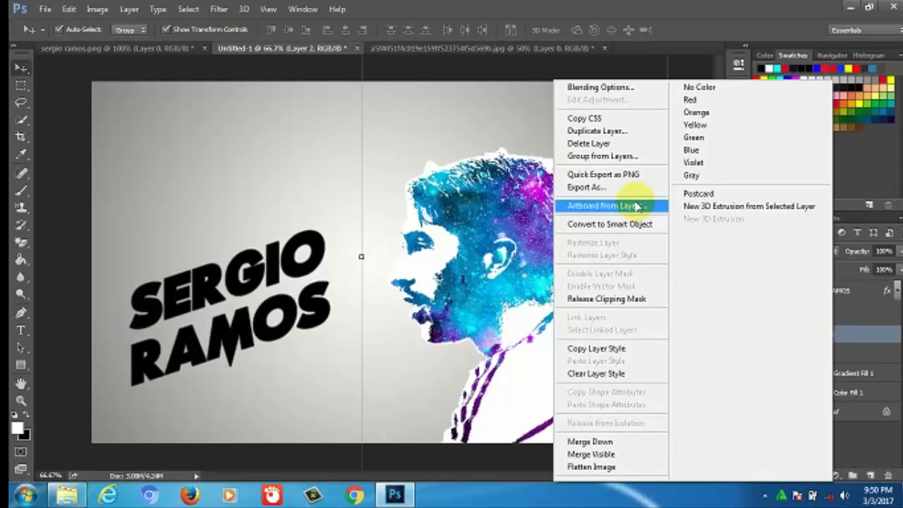
click(606, 133)
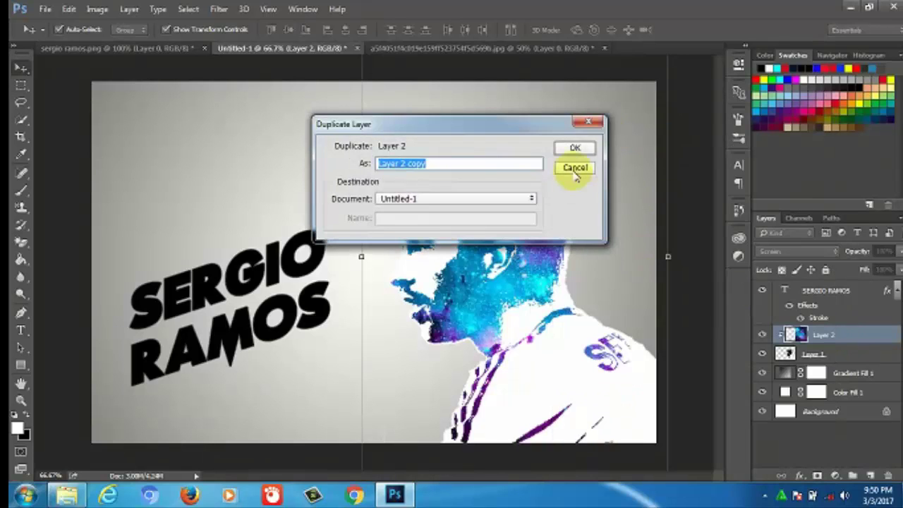
click(575, 150)
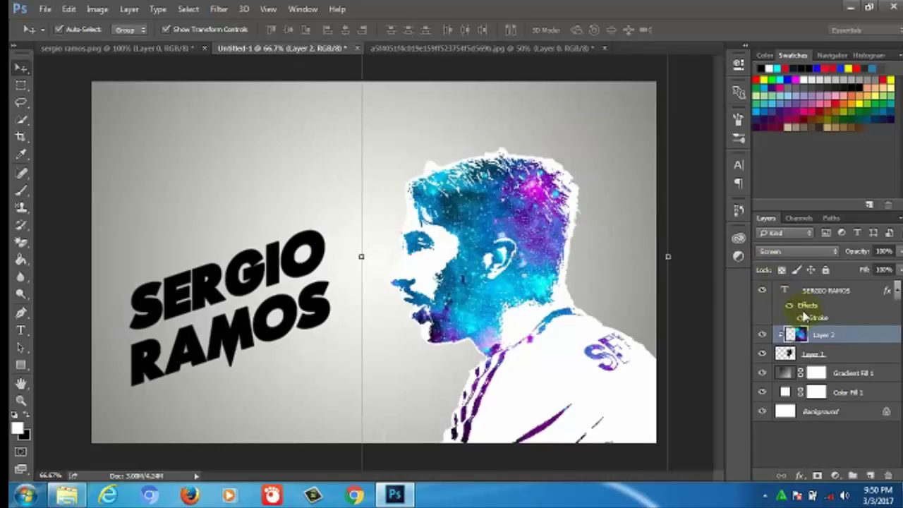
drag(840, 340, 834, 290)
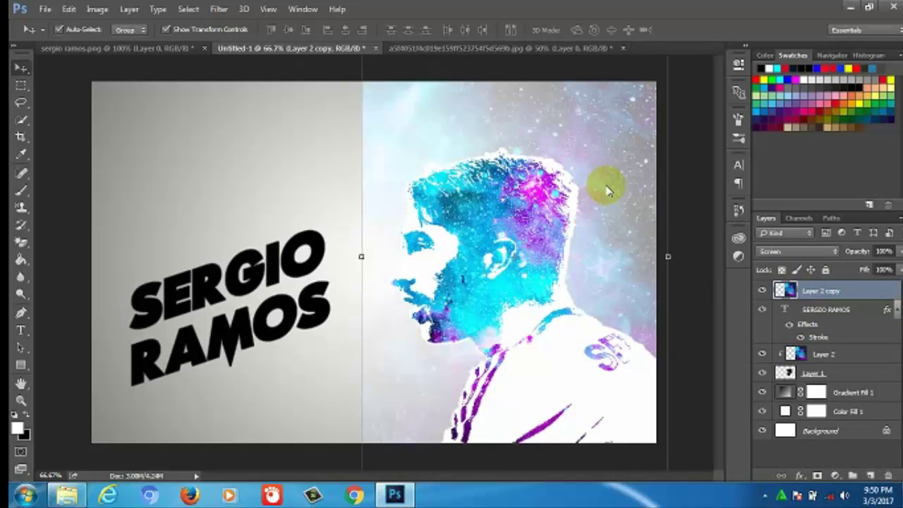
mouse_move(374, 185)
mouse_down()
mouse_move(280, 198)
mouse_move(313, 196)
mouse_up()
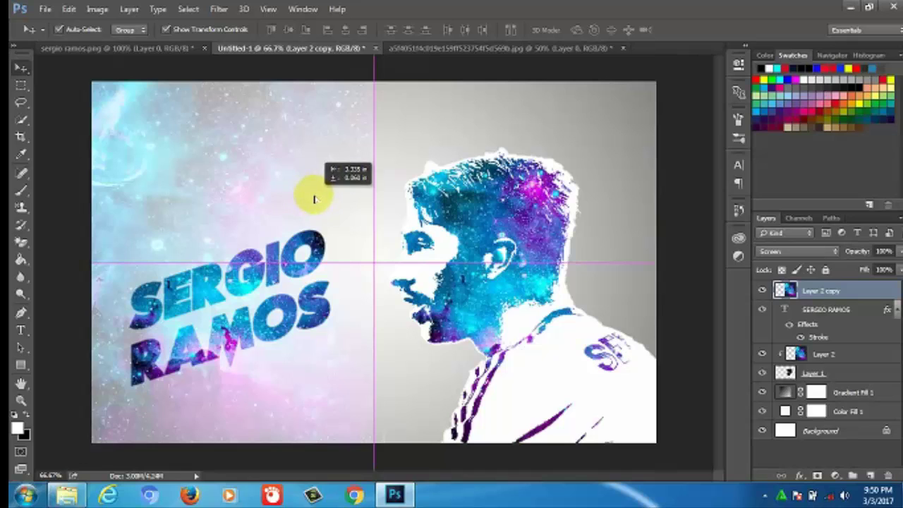
drag(314, 200, 316, 200)
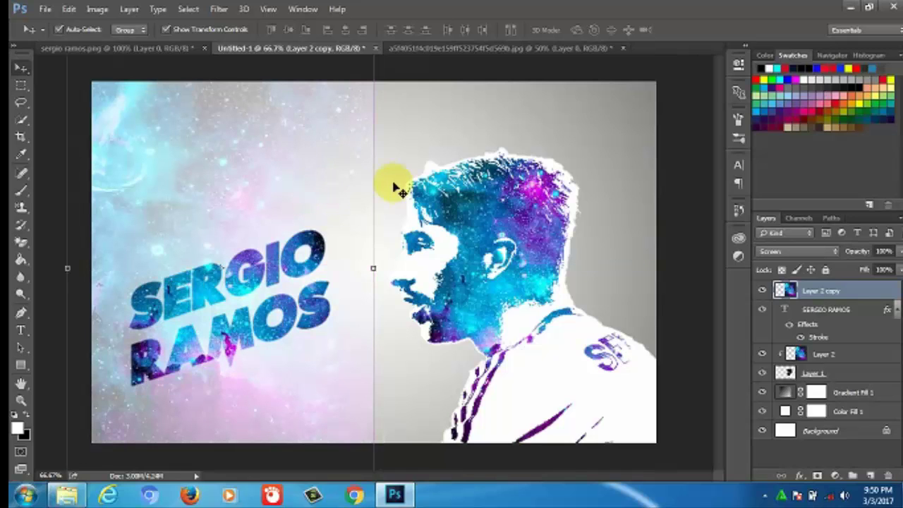
Step: Clip Layer 2 copy to the SERGIO RAMOS text layer as a clipping mask
right_click(811, 299)
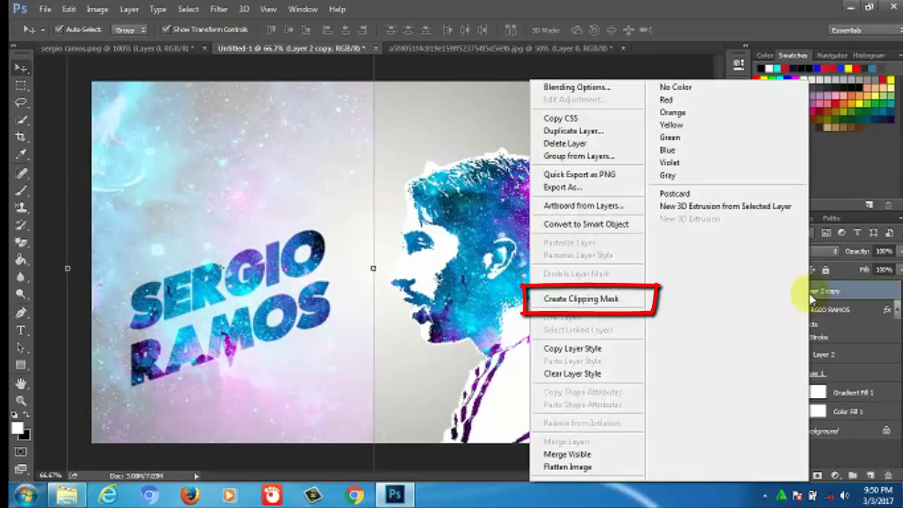
click(619, 299)
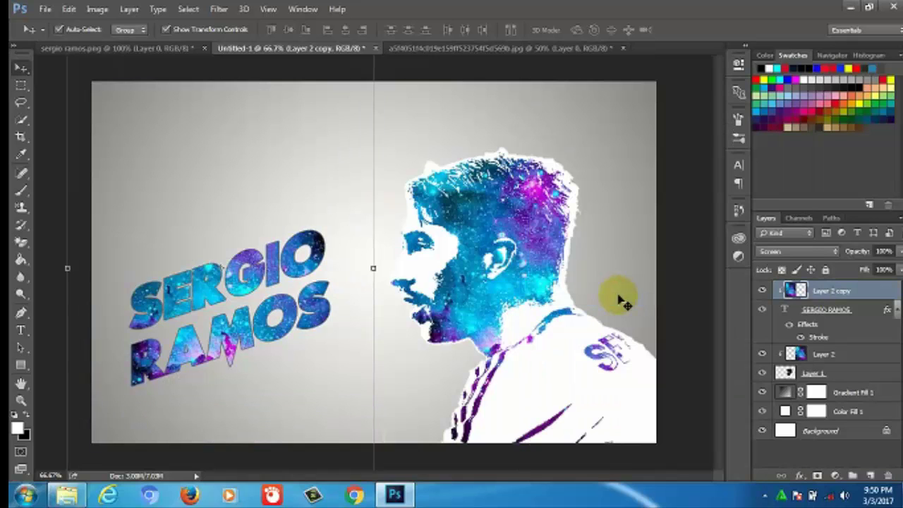
click(271, 169)
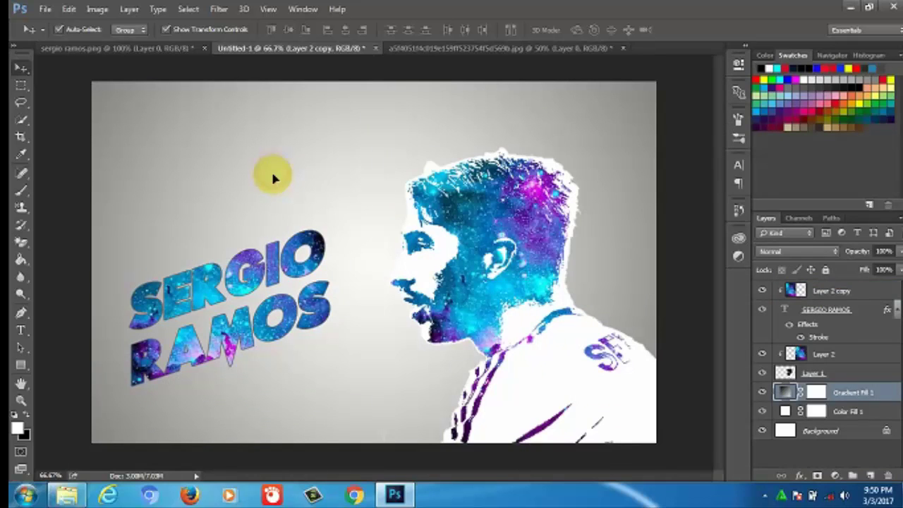
click(822, 292)
drag(232, 189, 234, 195)
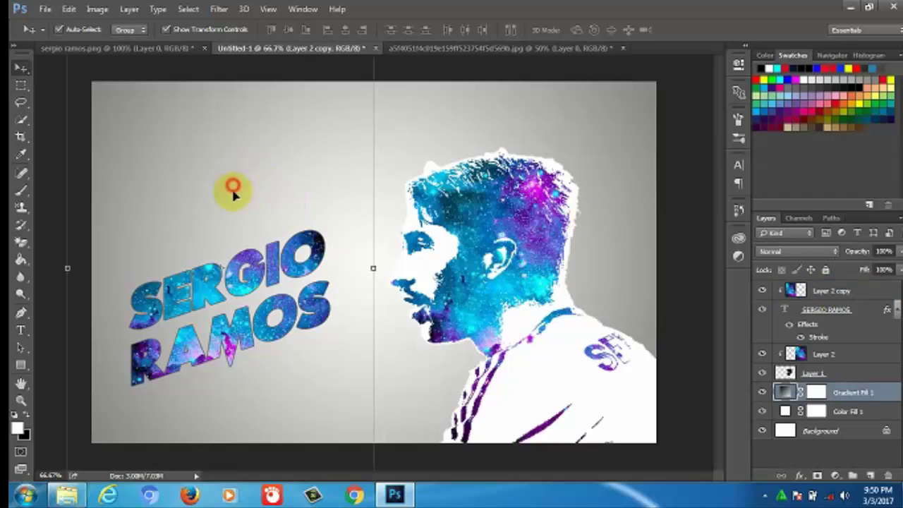
click(804, 290)
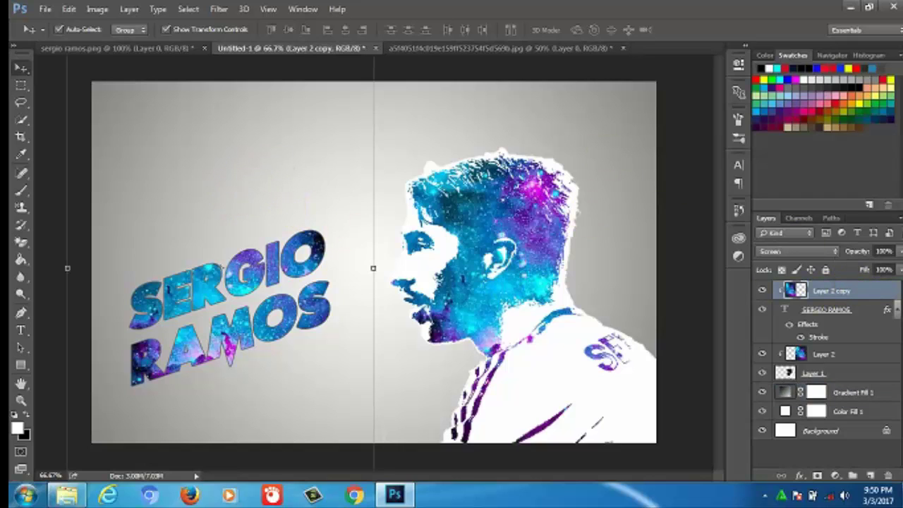
Step: Trim the galaxy copy inward from its left, top and bottom edges
drag(68, 268, 91, 267)
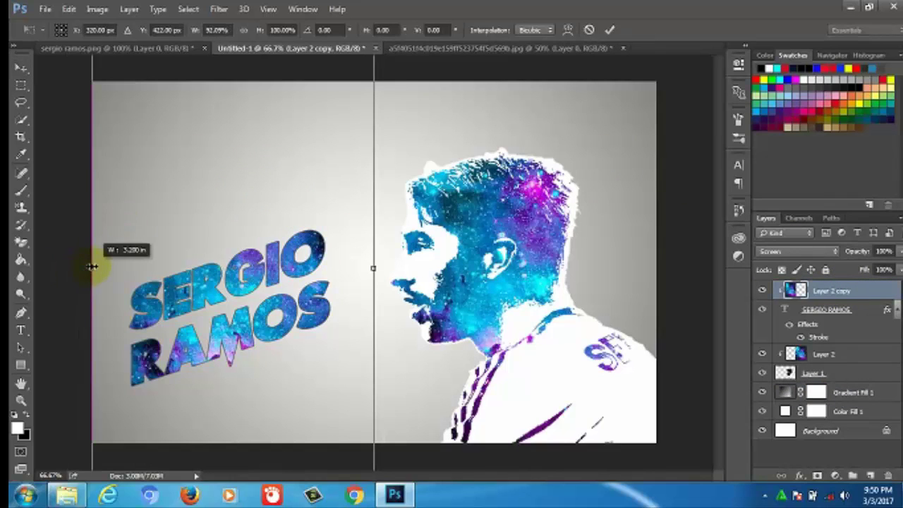
key(ctrl+minus)
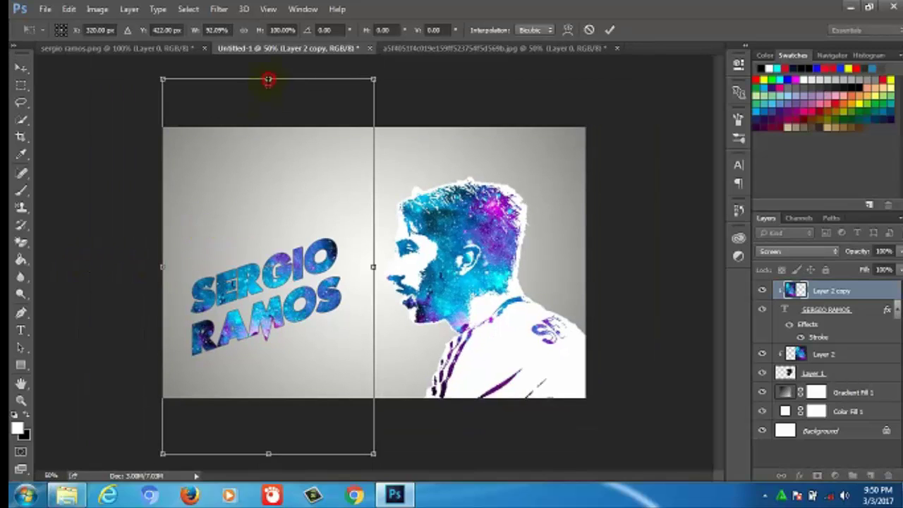
drag(268, 79, 268, 127)
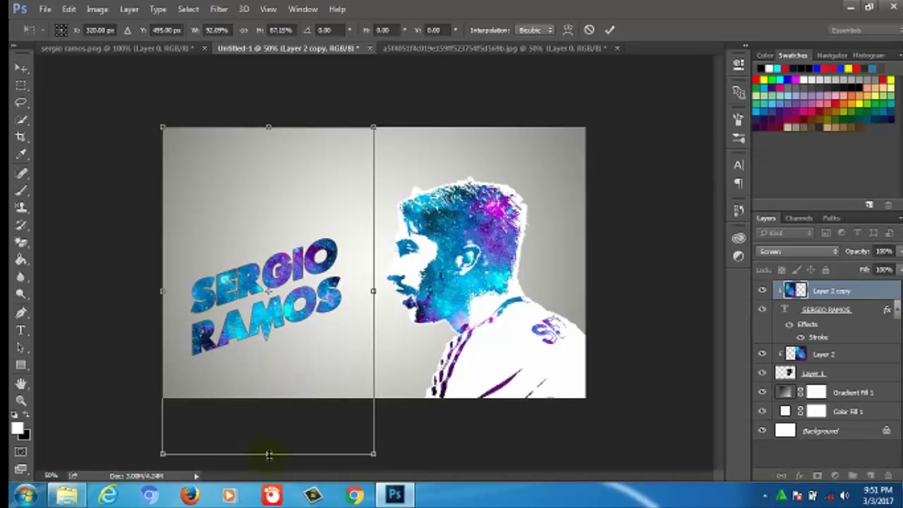
drag(269, 455, 269, 397)
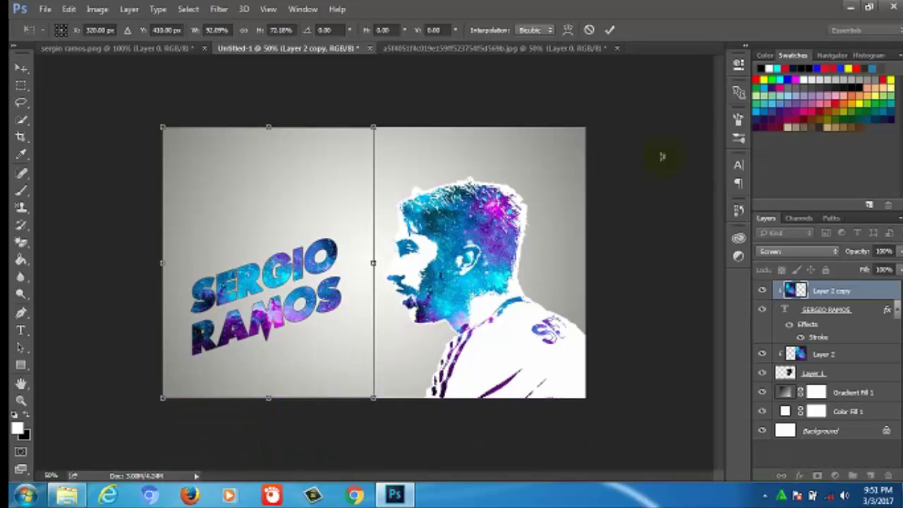
click(611, 31)
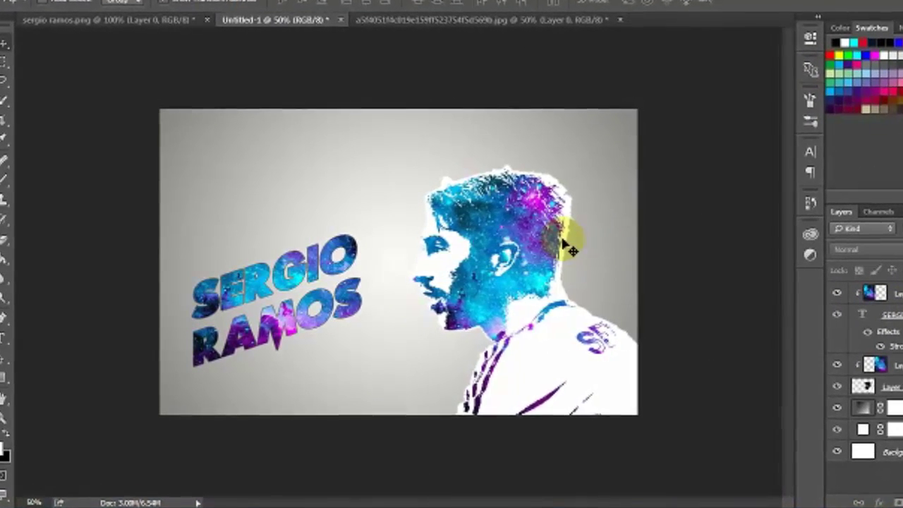
key(ctrl+0)
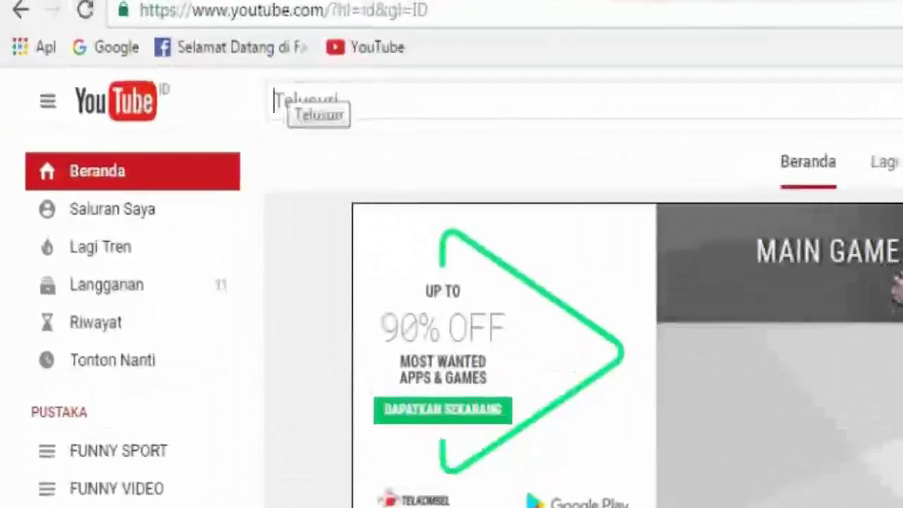
Step: Search YouTube for the tutorial author's channel, open it and subscribe (Langganan)
click(274, 103)
text(Abu)
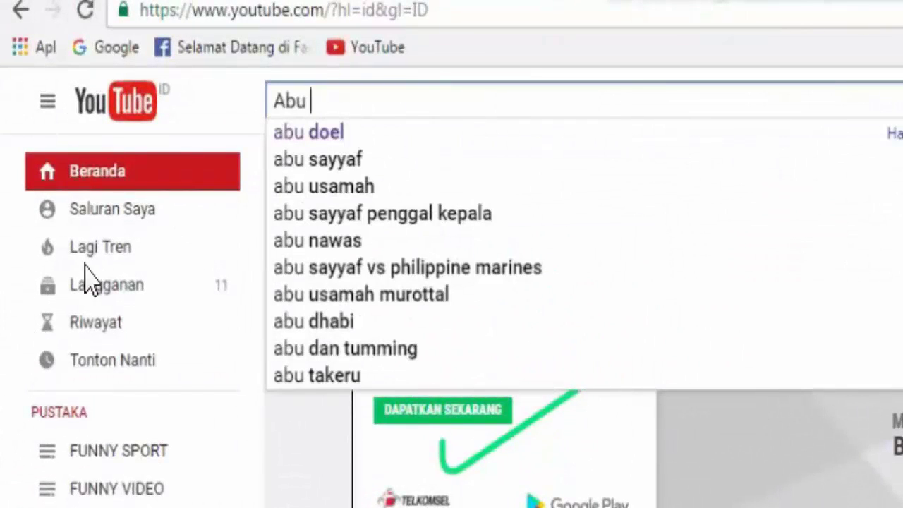
click(312, 132)
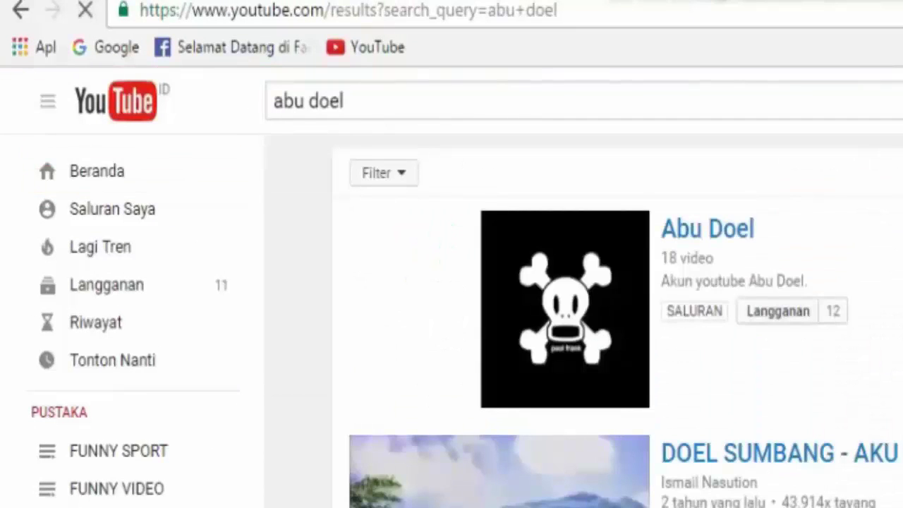
click(702, 232)
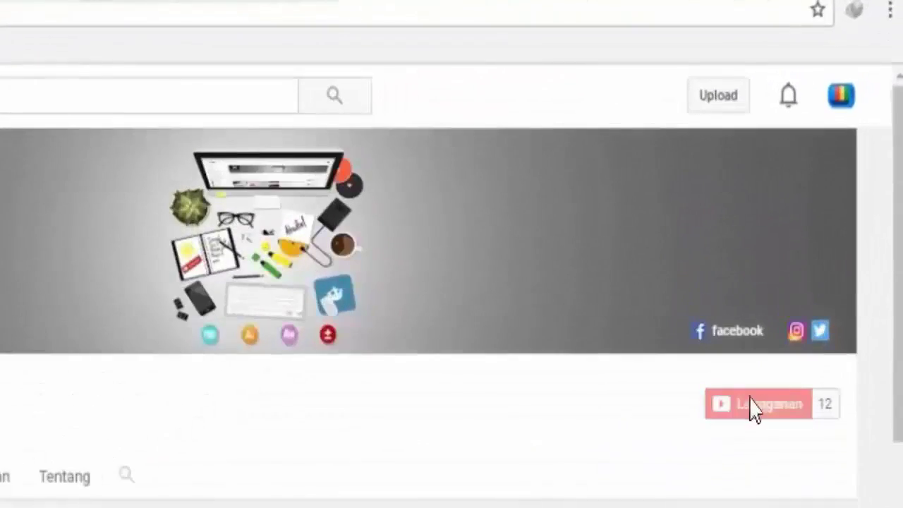
click(749, 408)
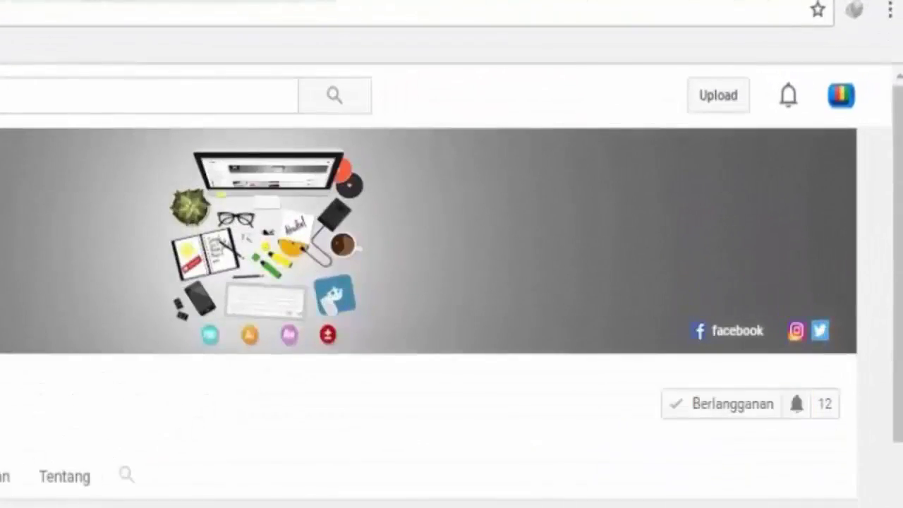